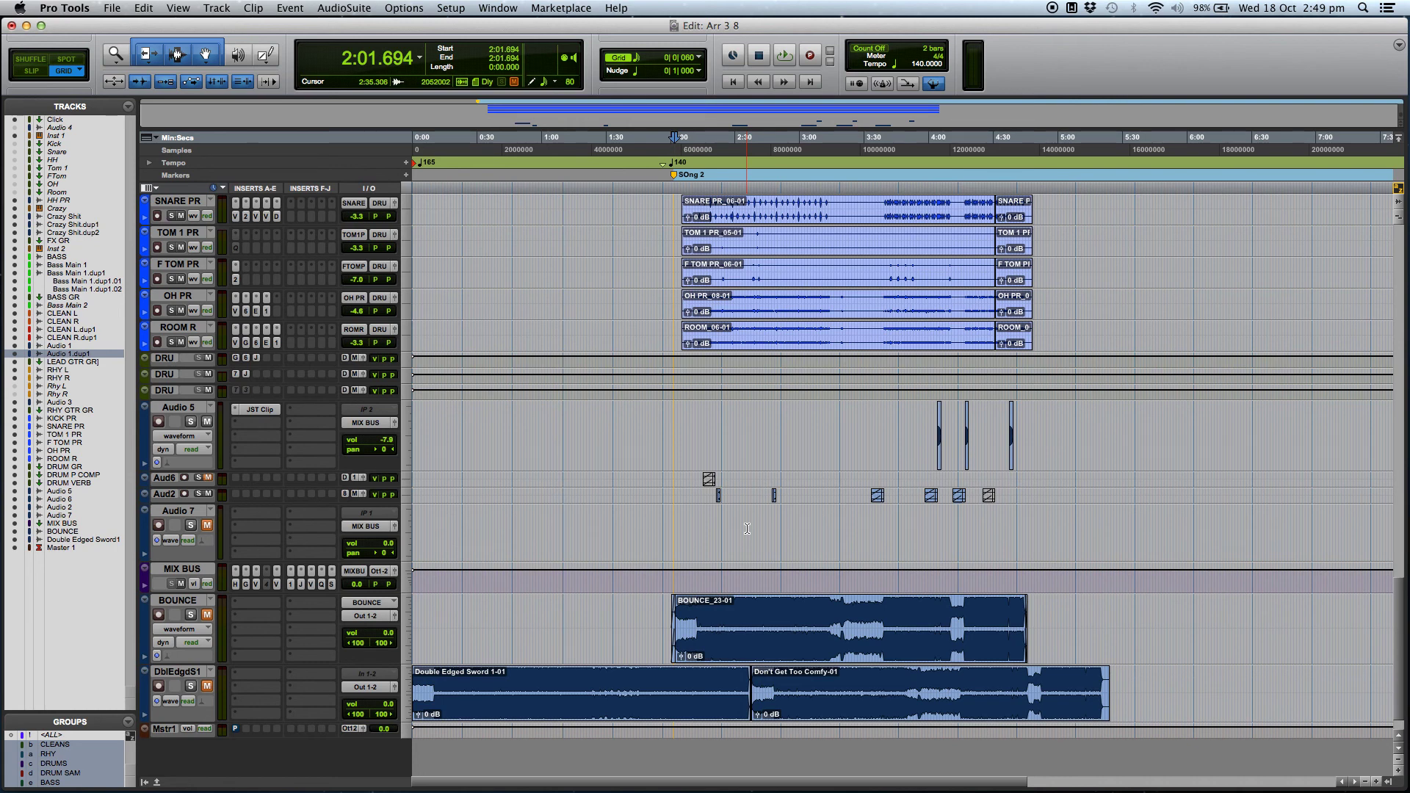
# Step: Examine the H-EQ and VBC FG-Grey compressor settings on the MIX BUS track, closing each plug-in after viewing
pyautogui.click(670, 575)
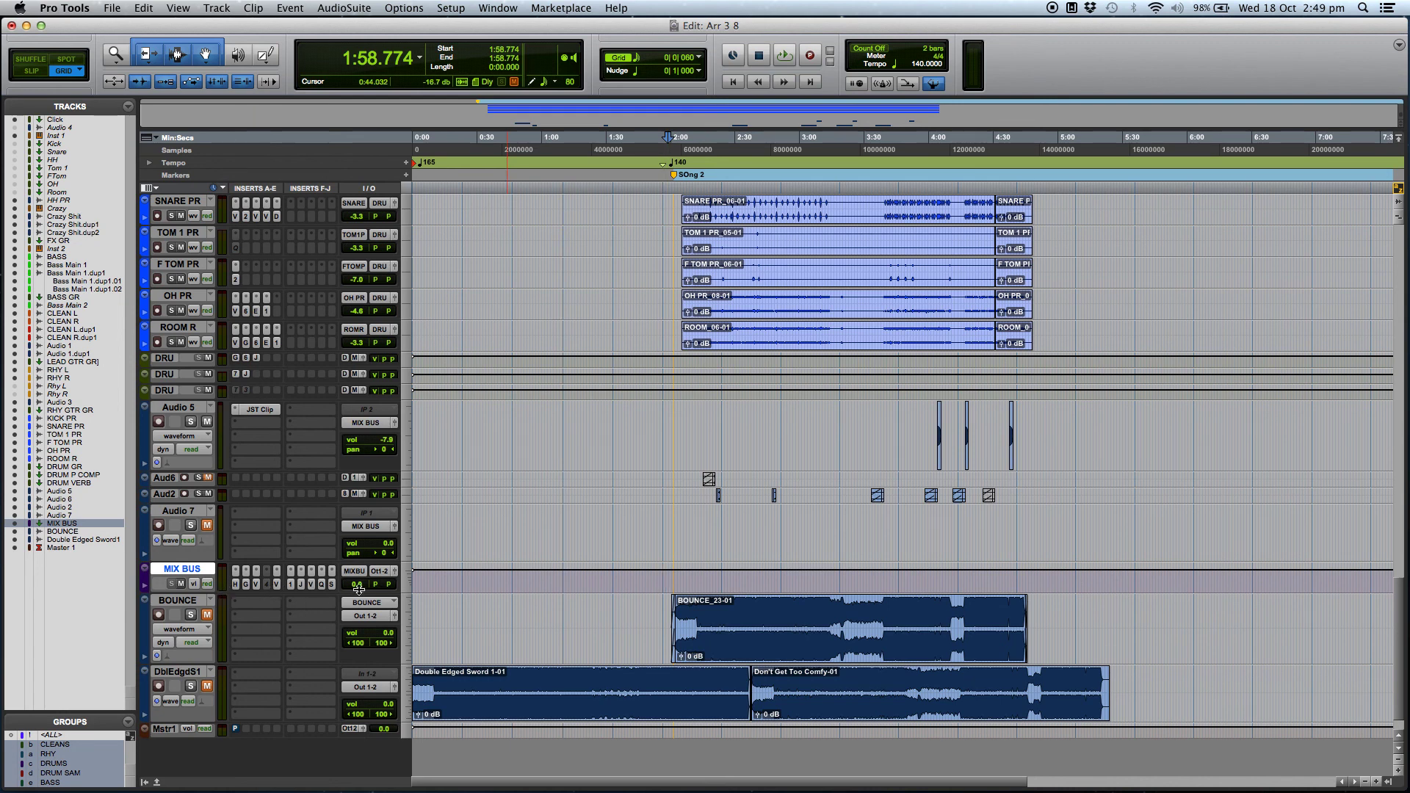
pyautogui.click(274, 586)
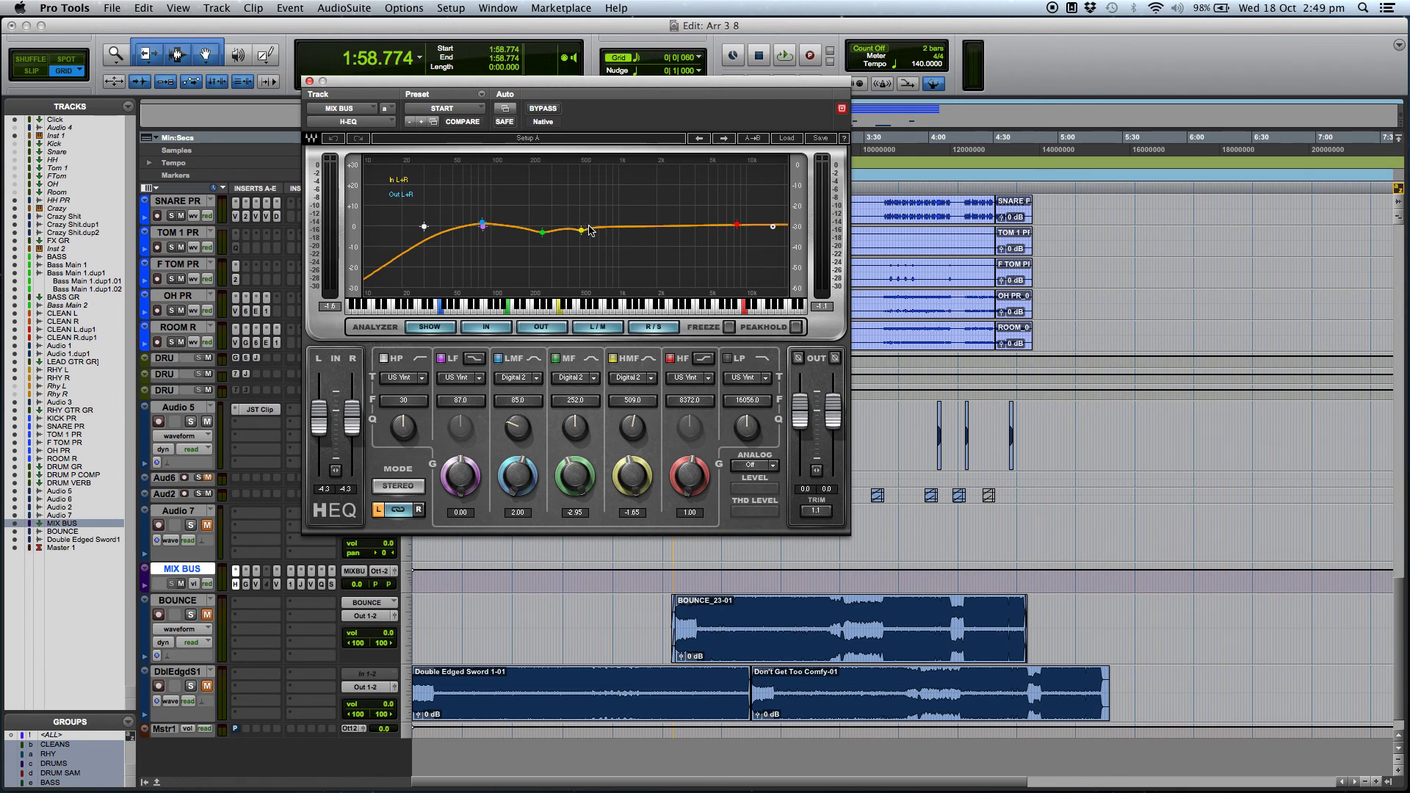
pyautogui.click(310, 80)
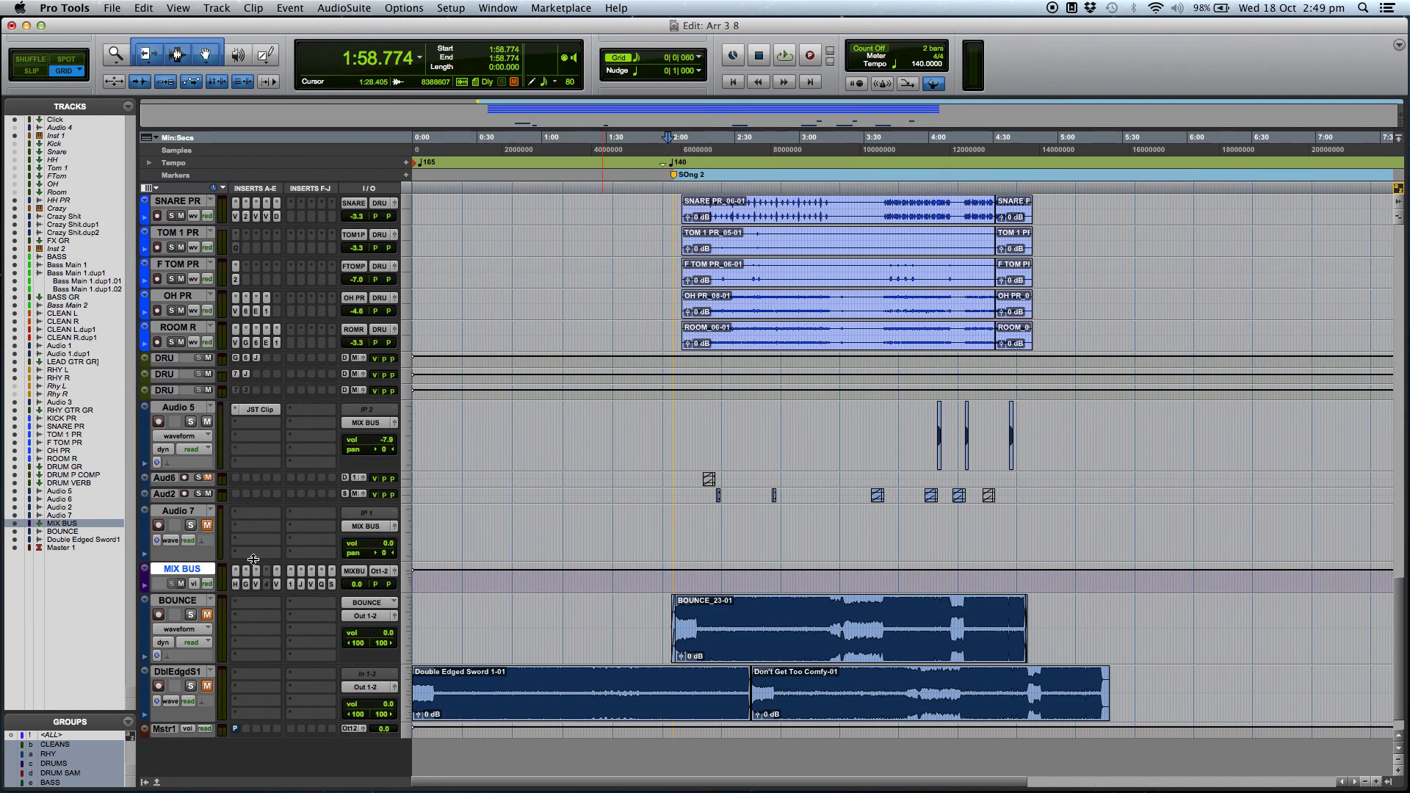
pyautogui.click(247, 585)
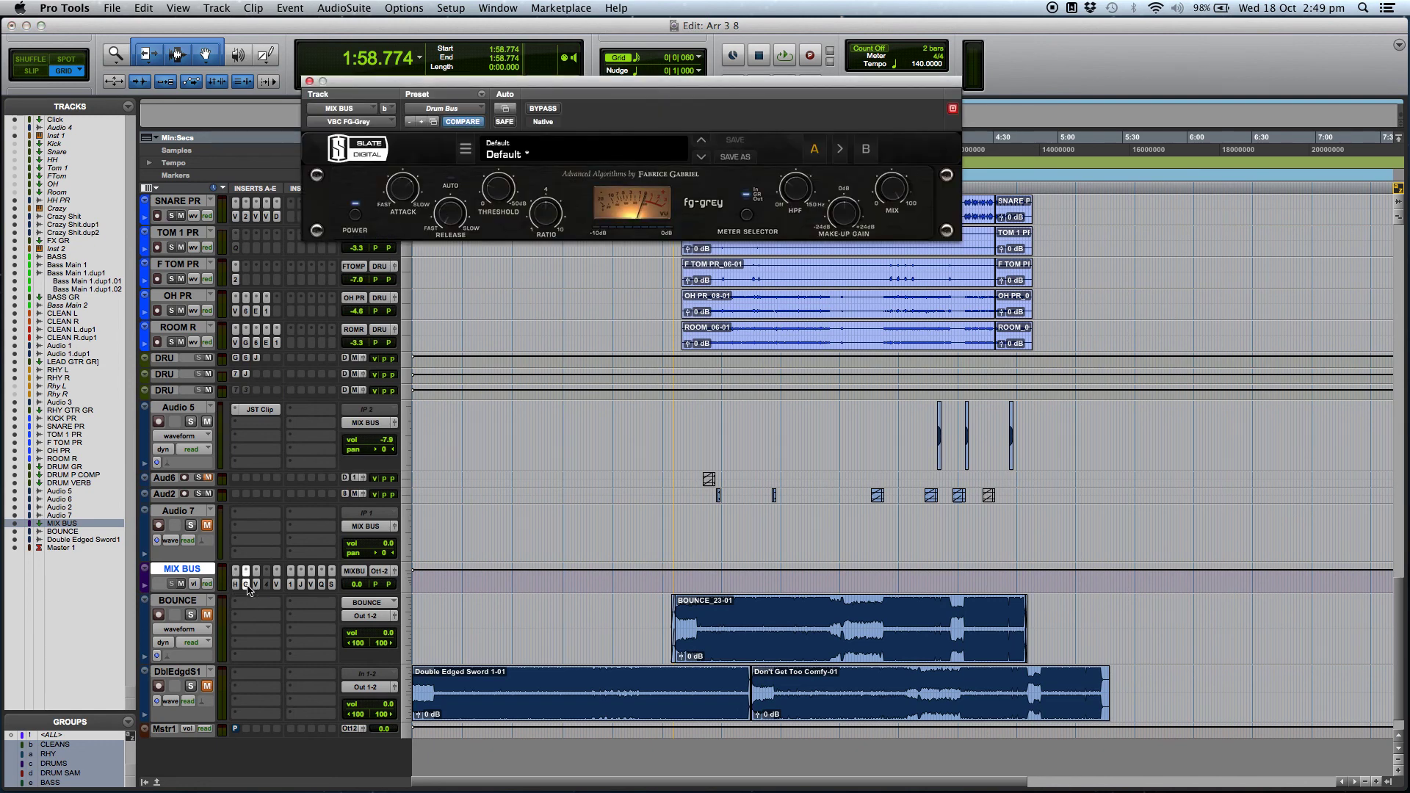
pyautogui.moveTo(633, 88); pyautogui.dragTo(672, 163)
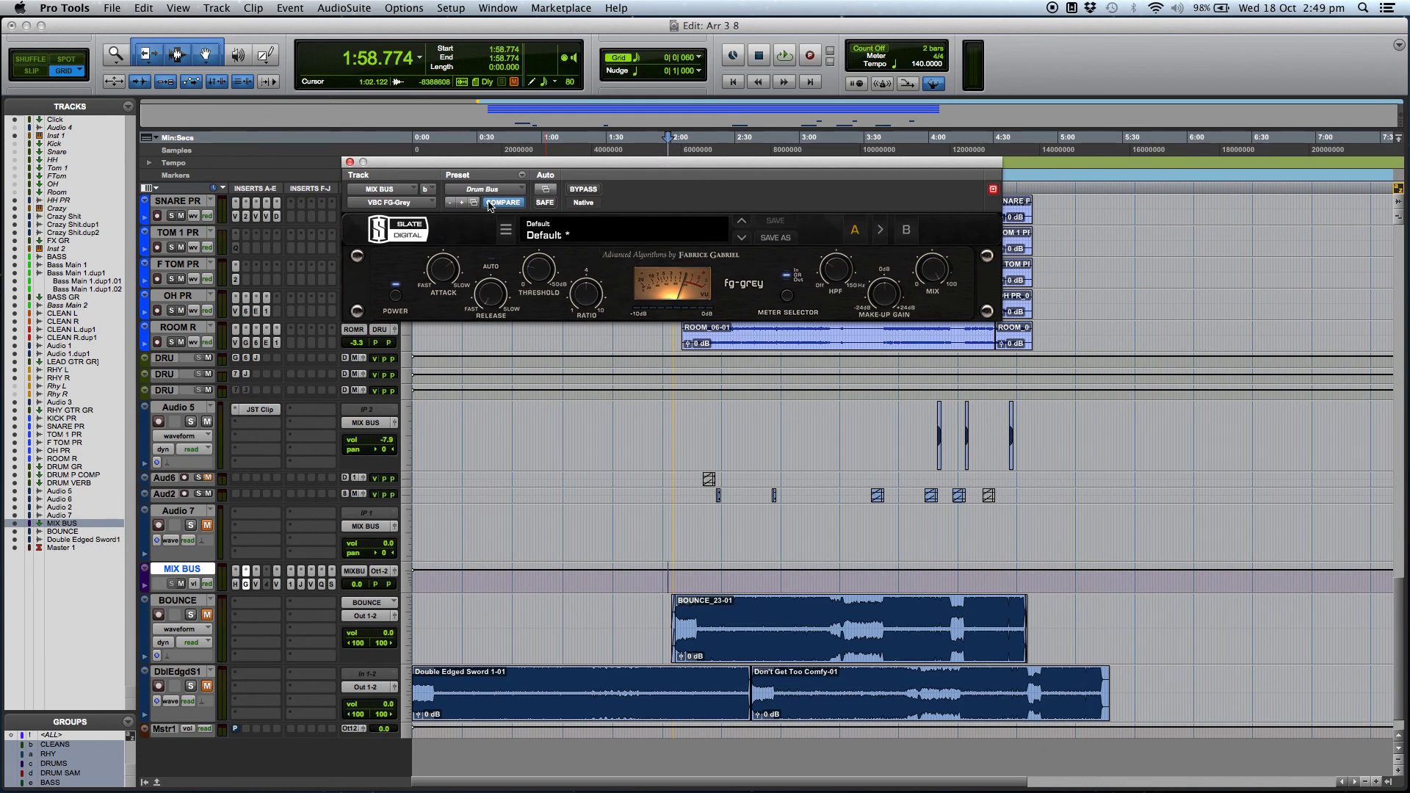
pyautogui.click(349, 162)
# Step: Examine the MIX BUS's first Virtual Mix Rack, with Revival, Trimmer and Hollywood, and its Virtual Tape Machines, closing each after viewing
pyautogui.click(256, 571)
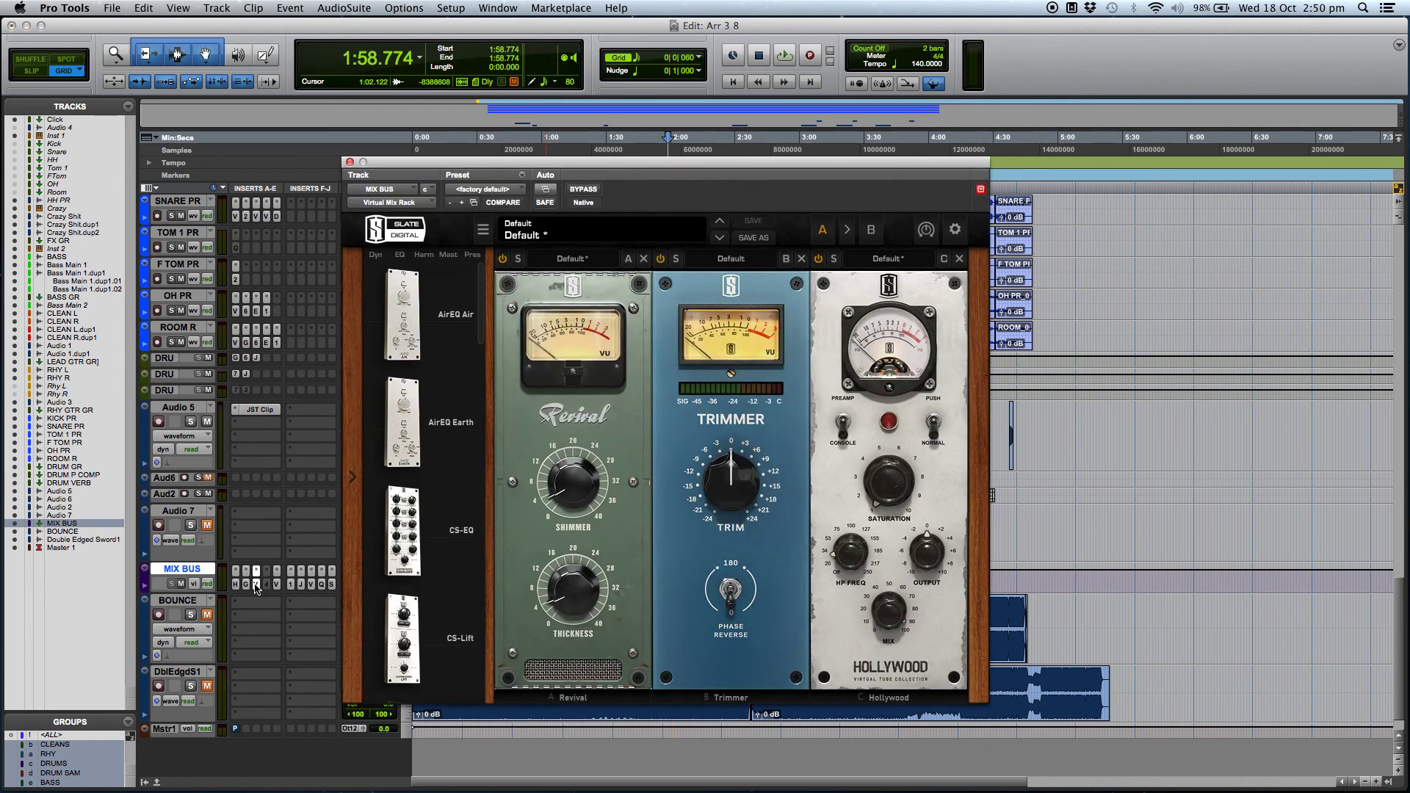
pyautogui.moveTo(793, 171); pyautogui.dragTo(712, 138)
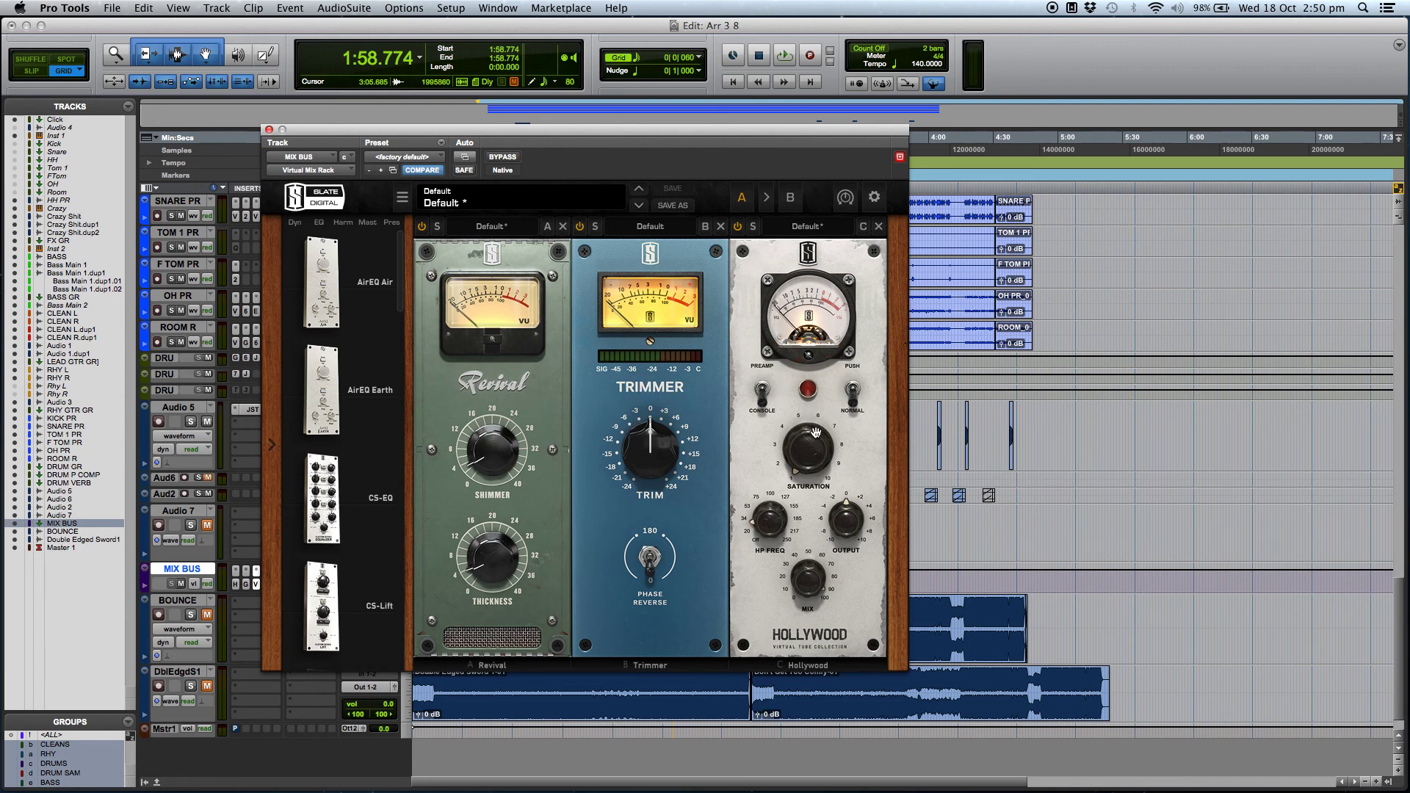
pyautogui.press('super+w')
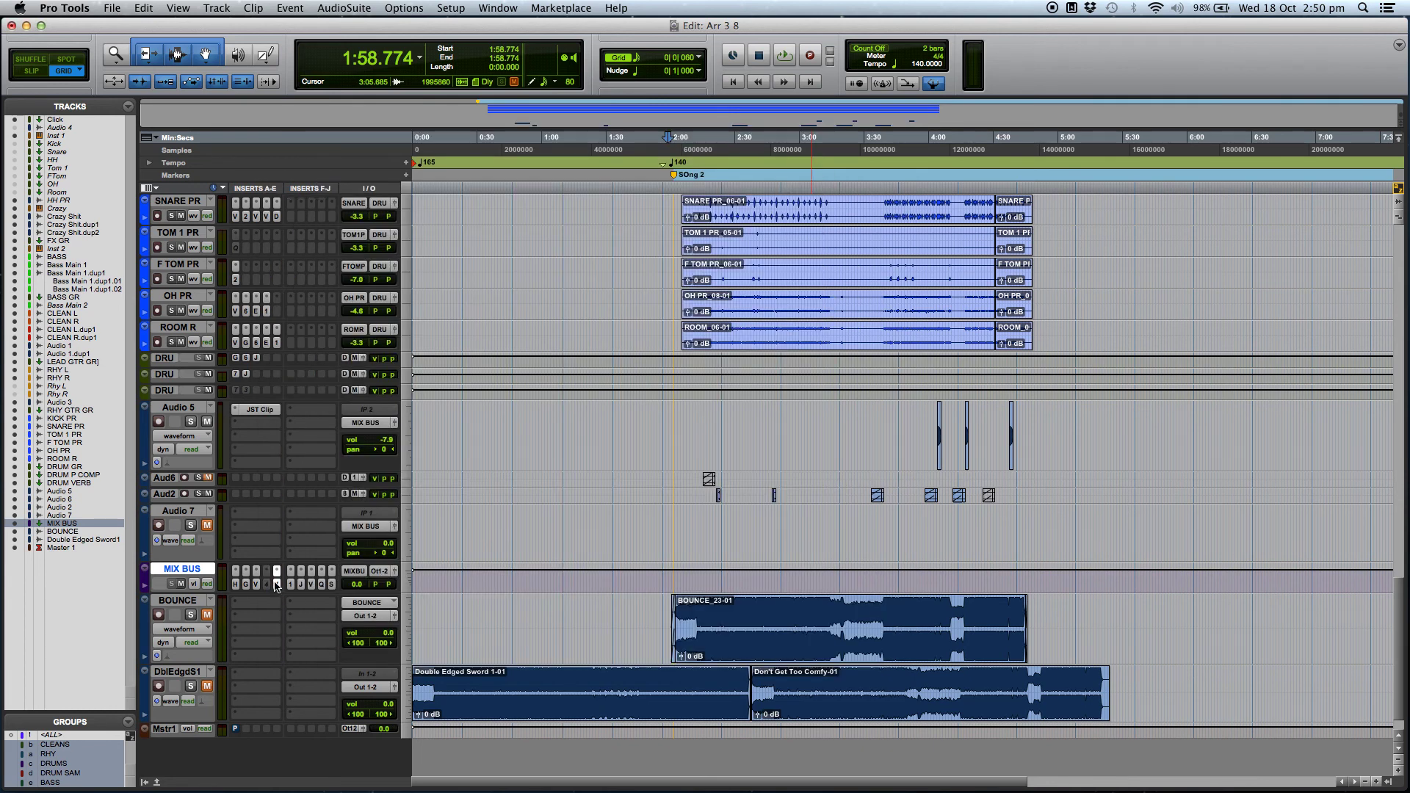
pyautogui.click(277, 584)
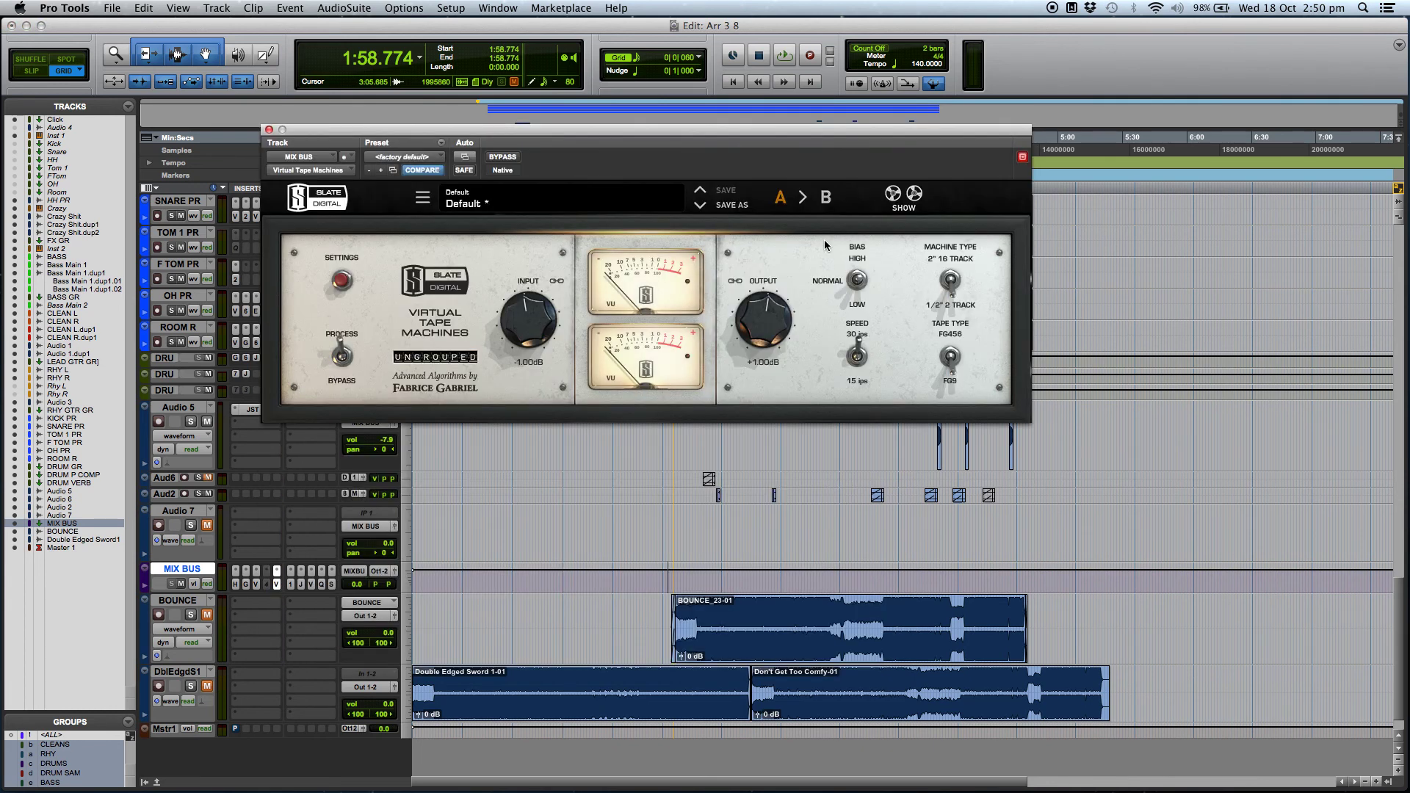
pyautogui.click(694, 131)
pyautogui.moveTo(693, 130); pyautogui.dragTo(724, 164)
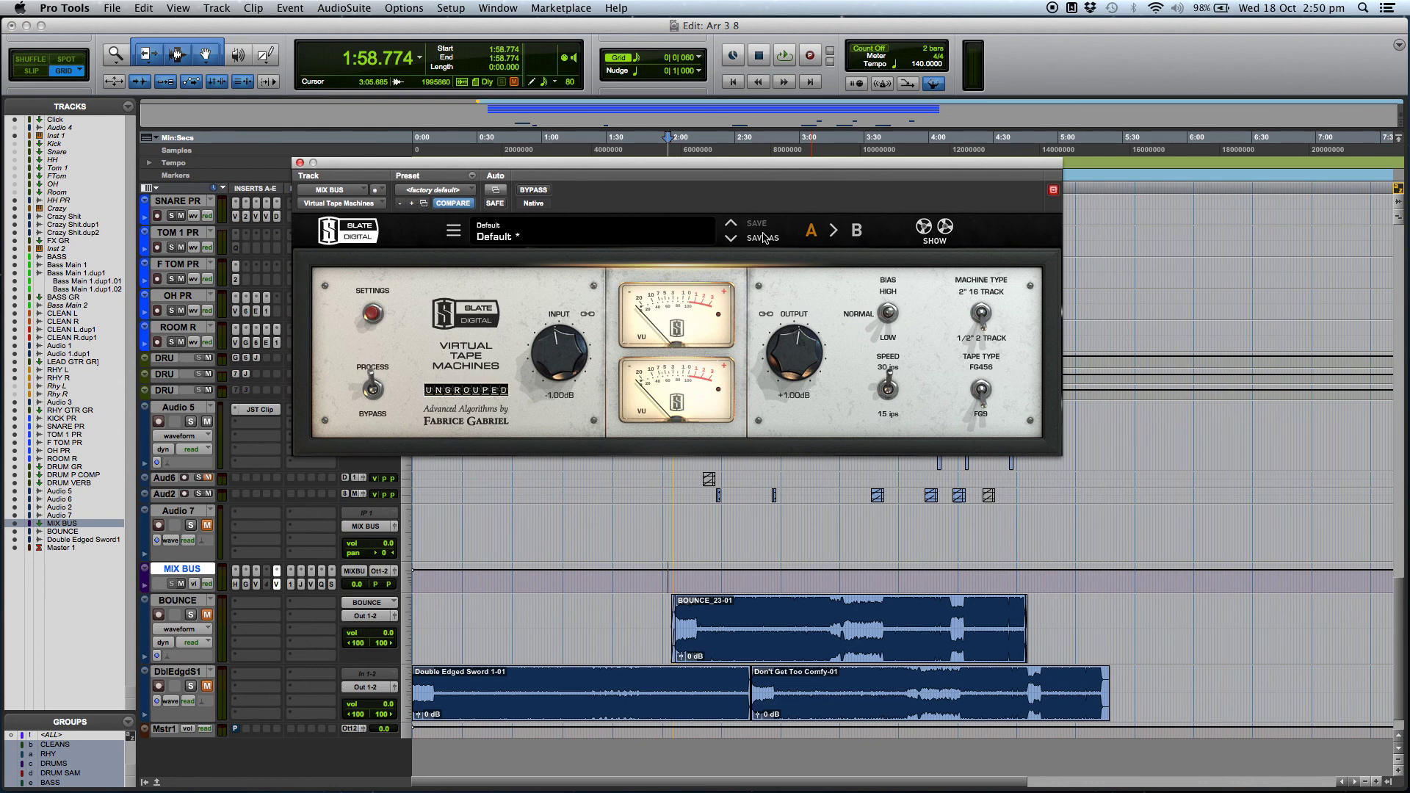
pyautogui.click(300, 162)
# Step: Examine the S1 Imager and JST Clip settings on the MIX BUS track, closing each plug-in after viewing
pyautogui.click(293, 571)
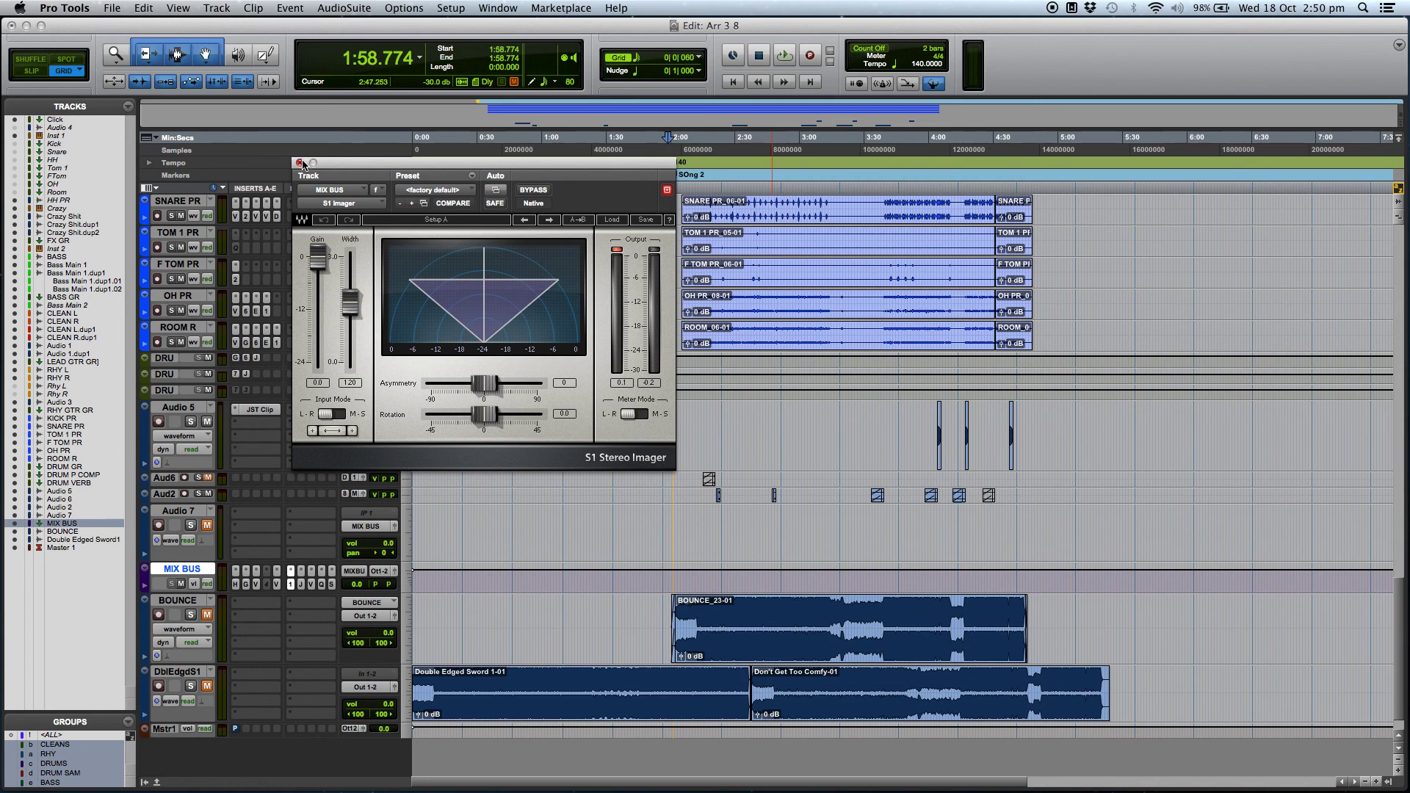
pyautogui.click(300, 162)
pyautogui.click(302, 585)
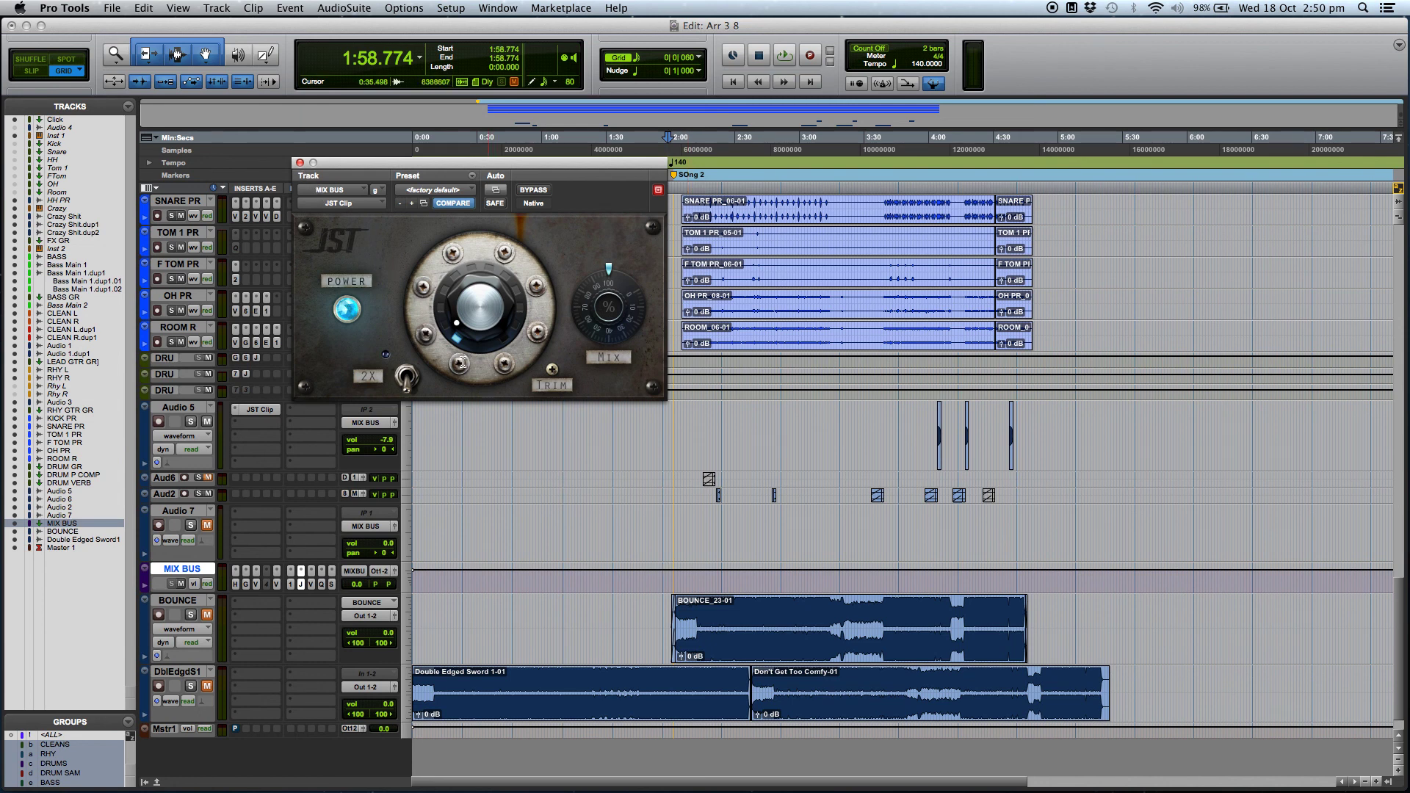
pyautogui.click(299, 162)
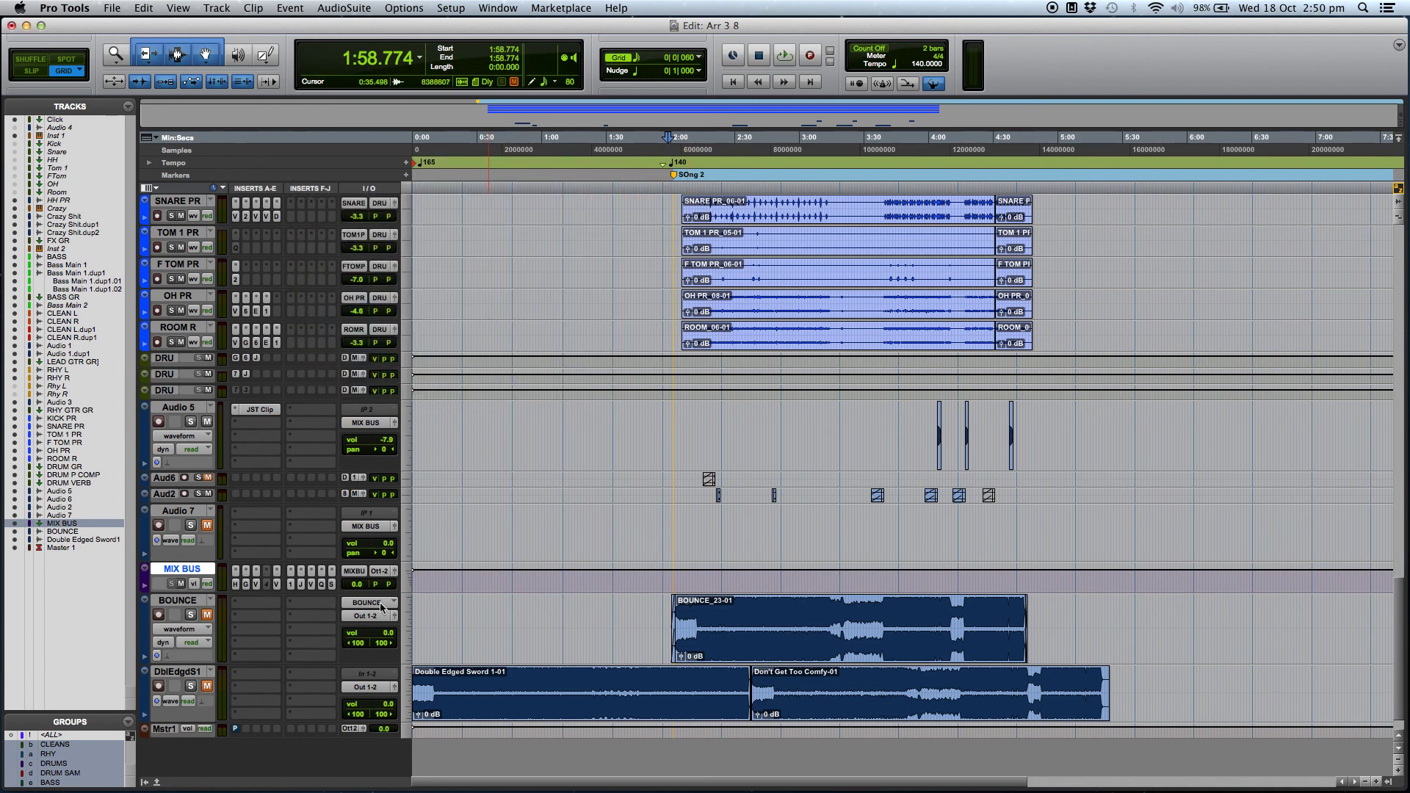
# Step: Examine the second Virtual Mix Rack with the CS-EQ and the EQ3 1-Band high-pass filter on the MIX BUS, closing each
pyautogui.click(310, 585)
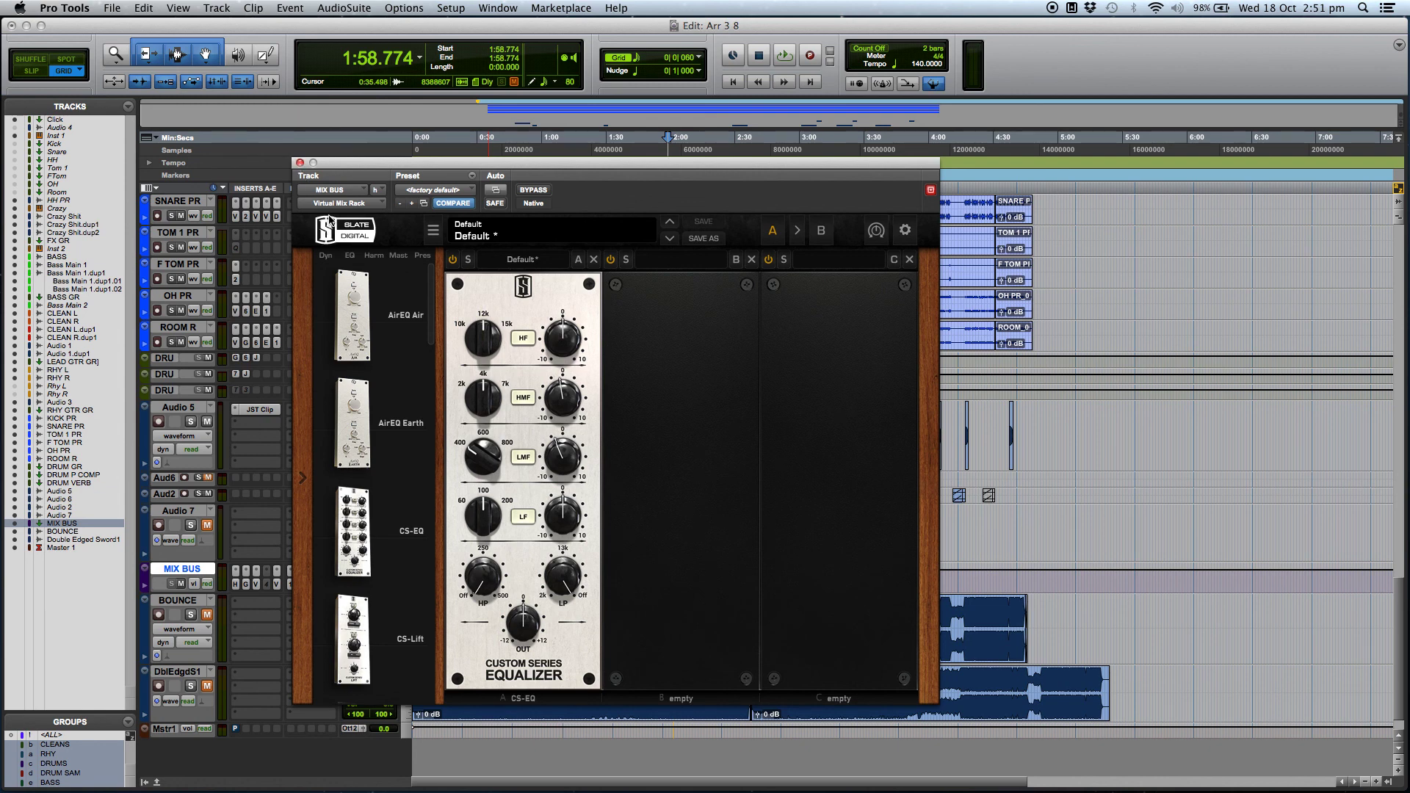
pyautogui.click(300, 162)
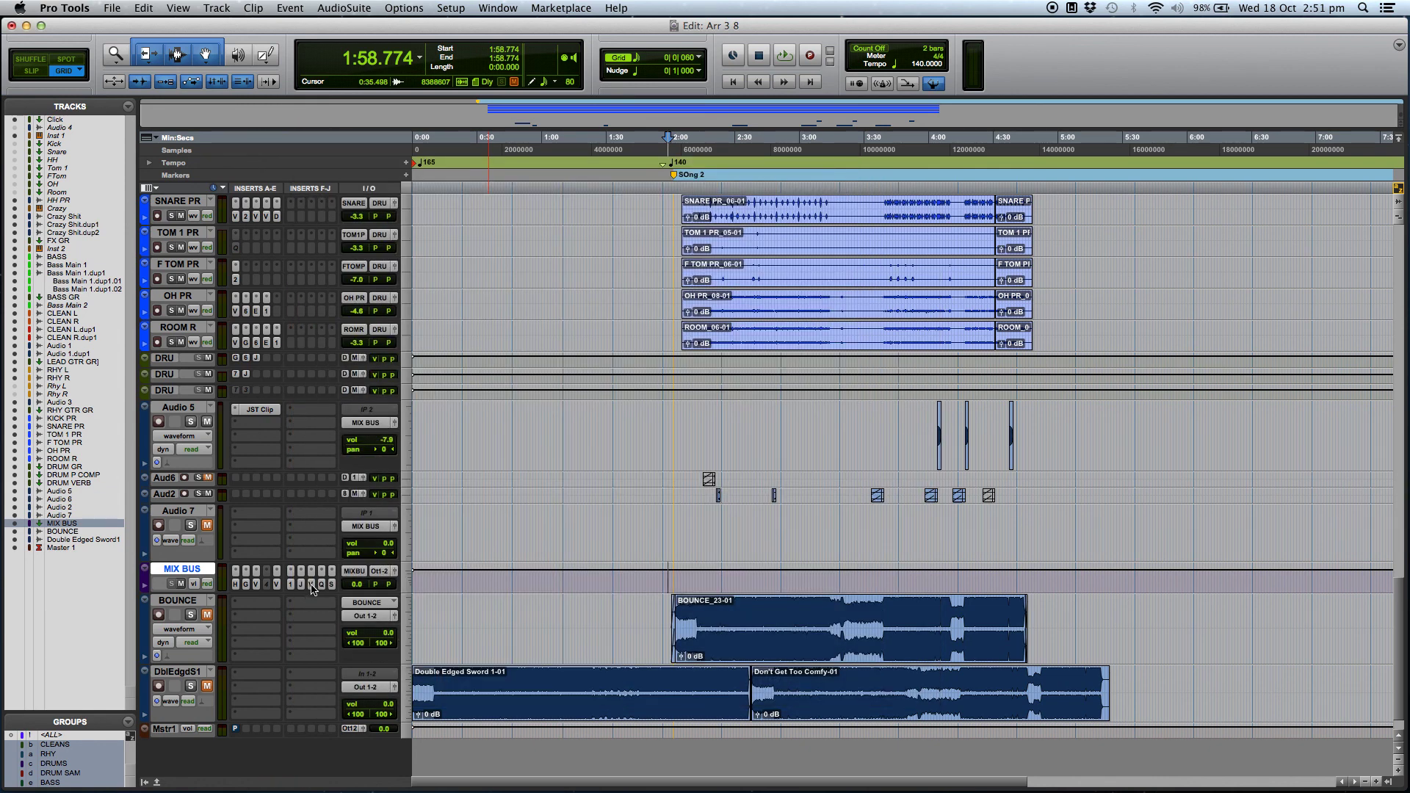
pyautogui.click(320, 585)
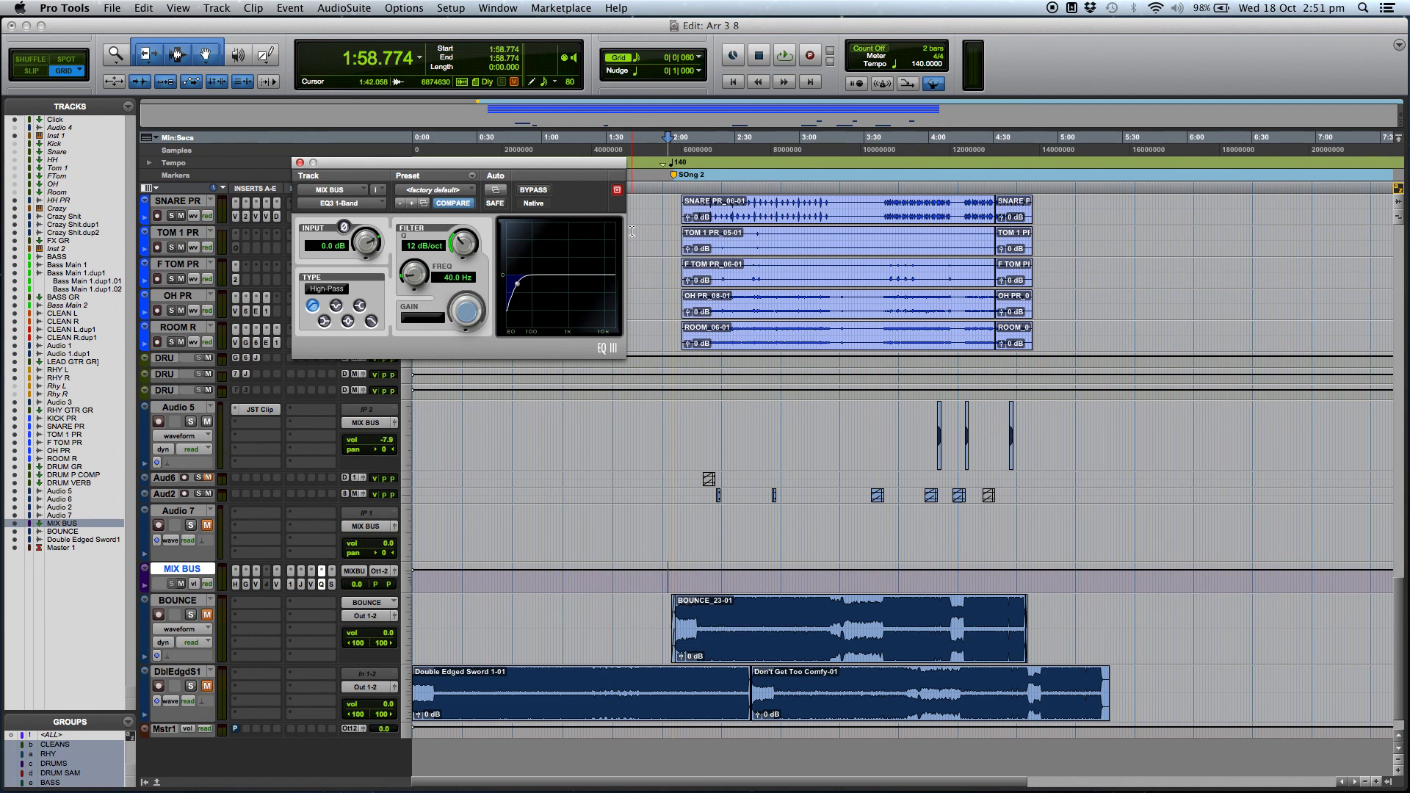
pyautogui.click(300, 162)
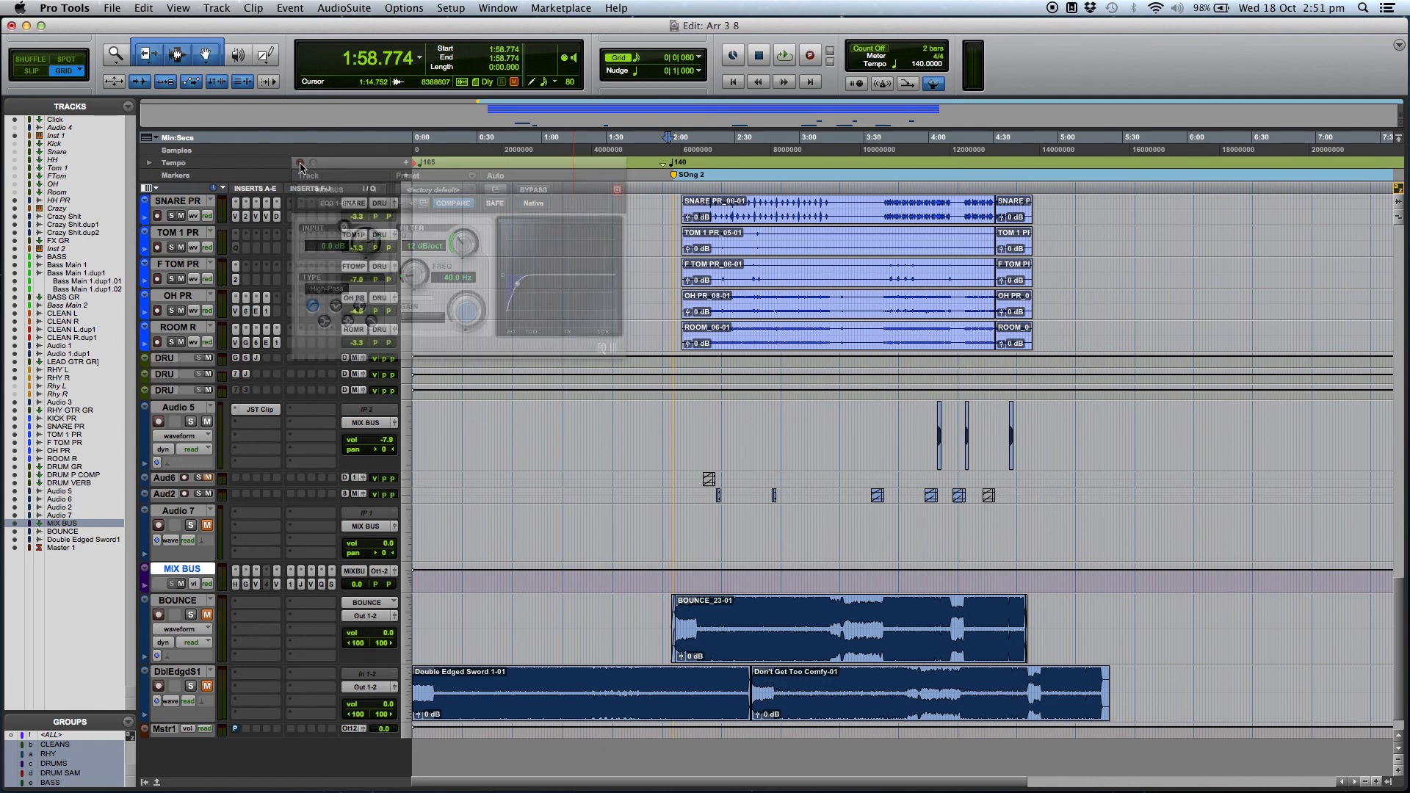
# Step: Examine the FG-X mastering console's compressor and level settings in the last MIX BUS insert, and close it
pyautogui.click(333, 586)
pyautogui.moveTo(691, 136); pyautogui.dragTo(580, 64)
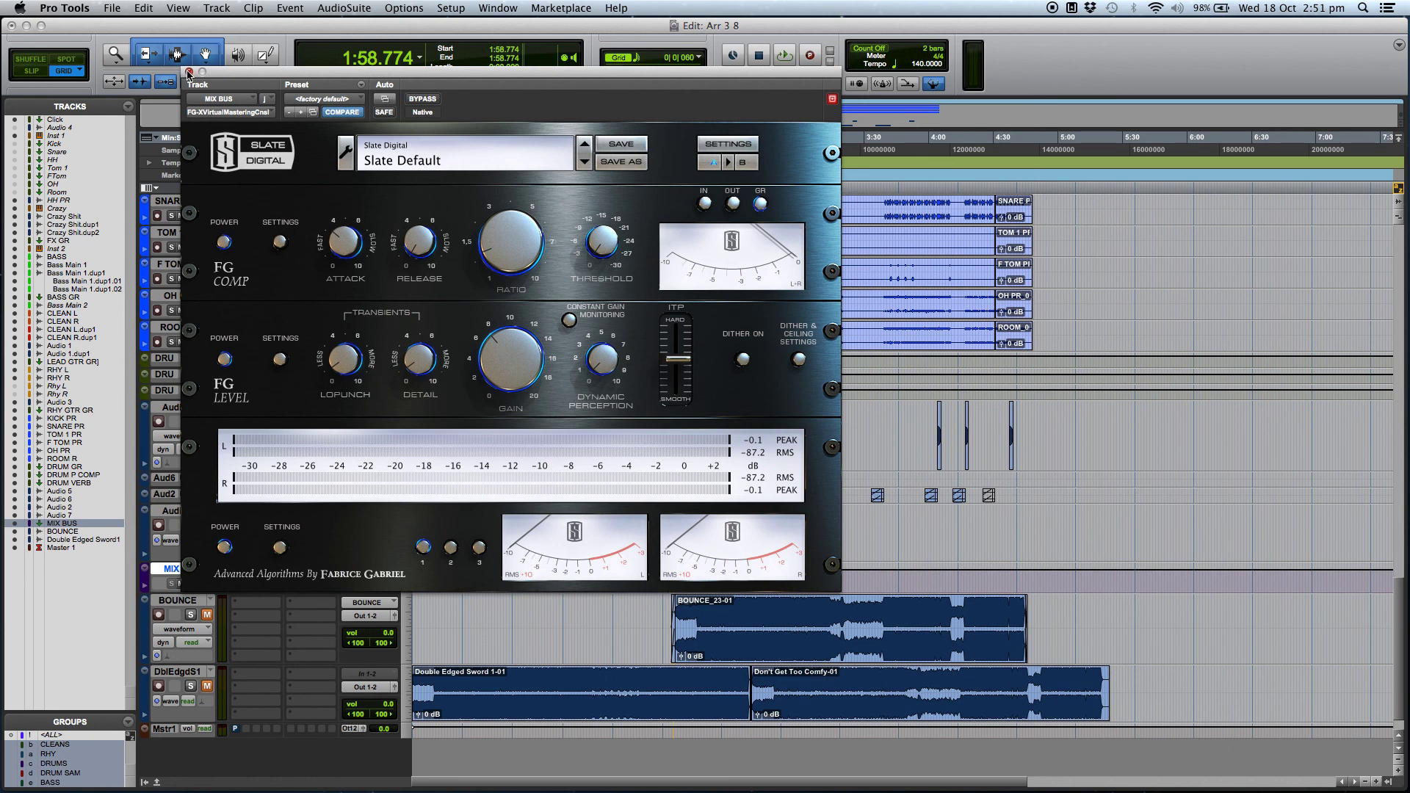
pyautogui.click(188, 72)
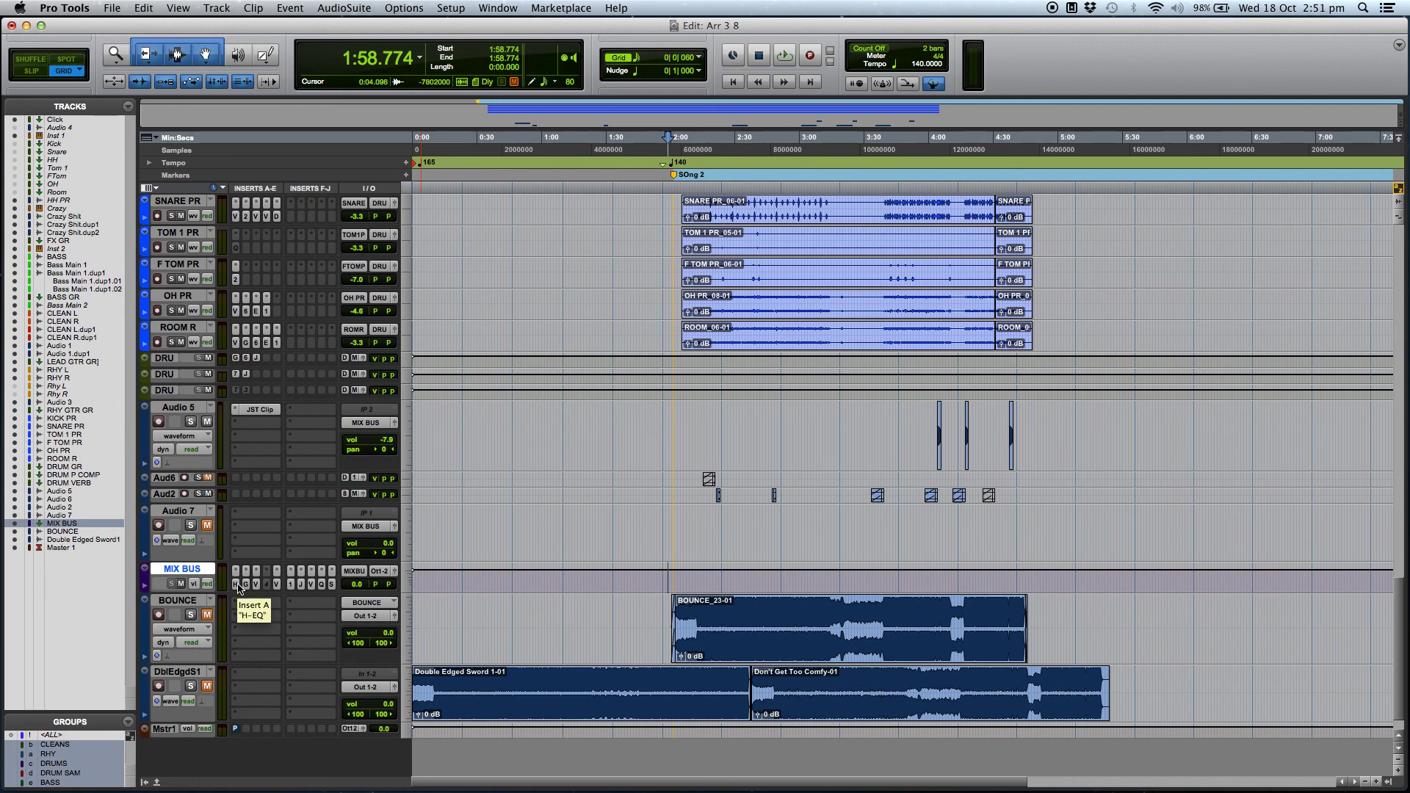
# Step: Bypass all inserts on the MIX BUS track and place the edit cursor just before the BOUNCE clip
pyautogui.hotkey('shift', 'a')
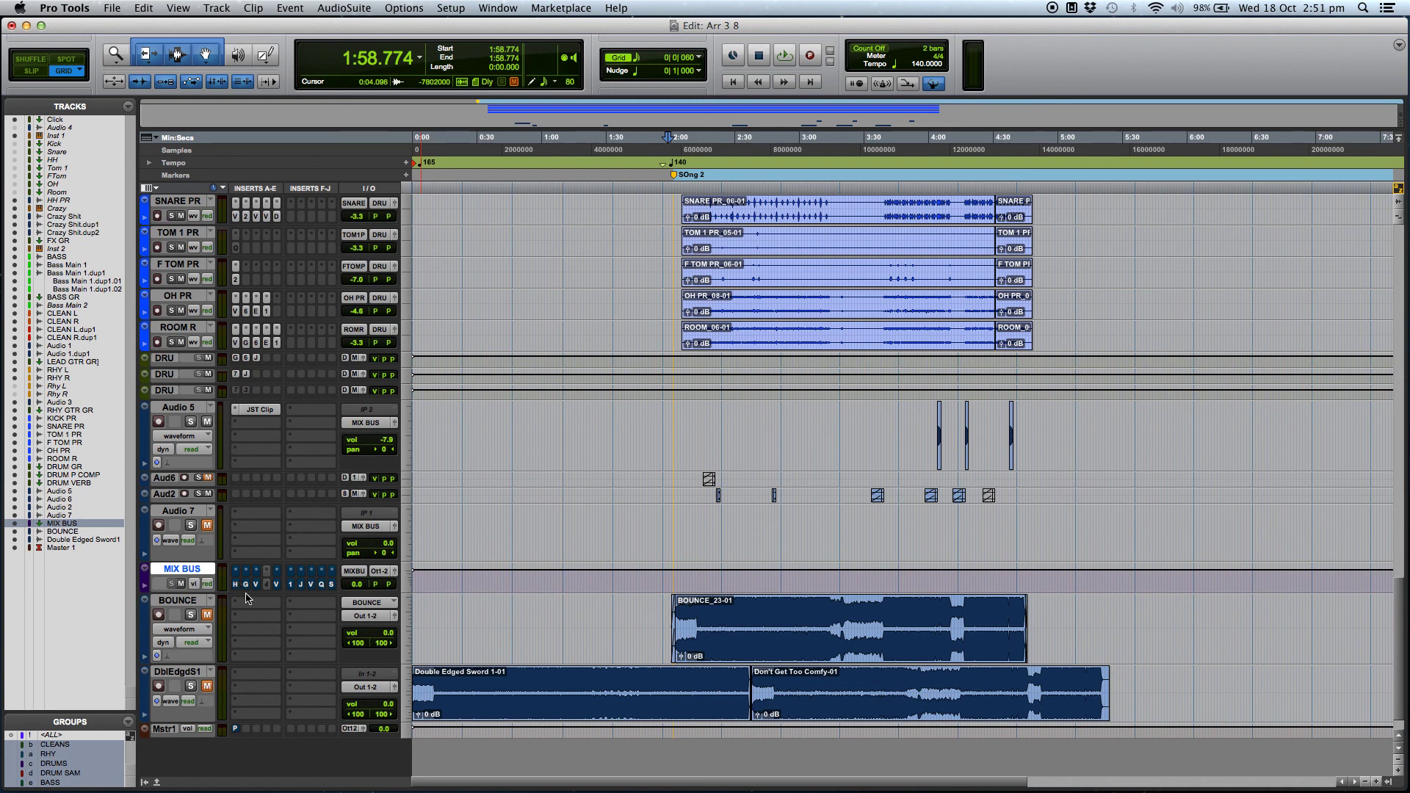
pyautogui.click(667, 616)
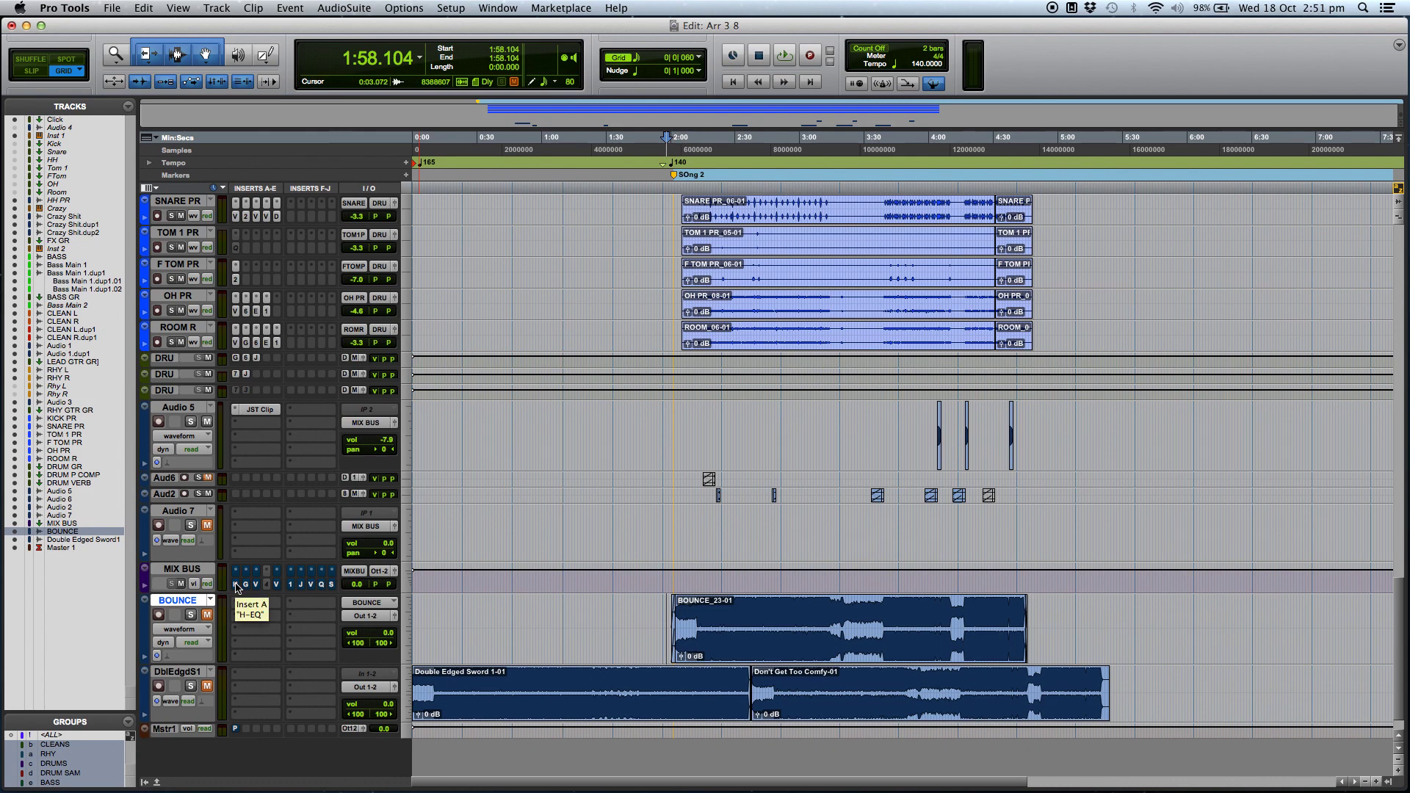
# Step: Set the playback start to about 2:28.3 on the Audio 3 track, within the first rhythm guitar section
pyautogui.scroll(5, 934, 522)
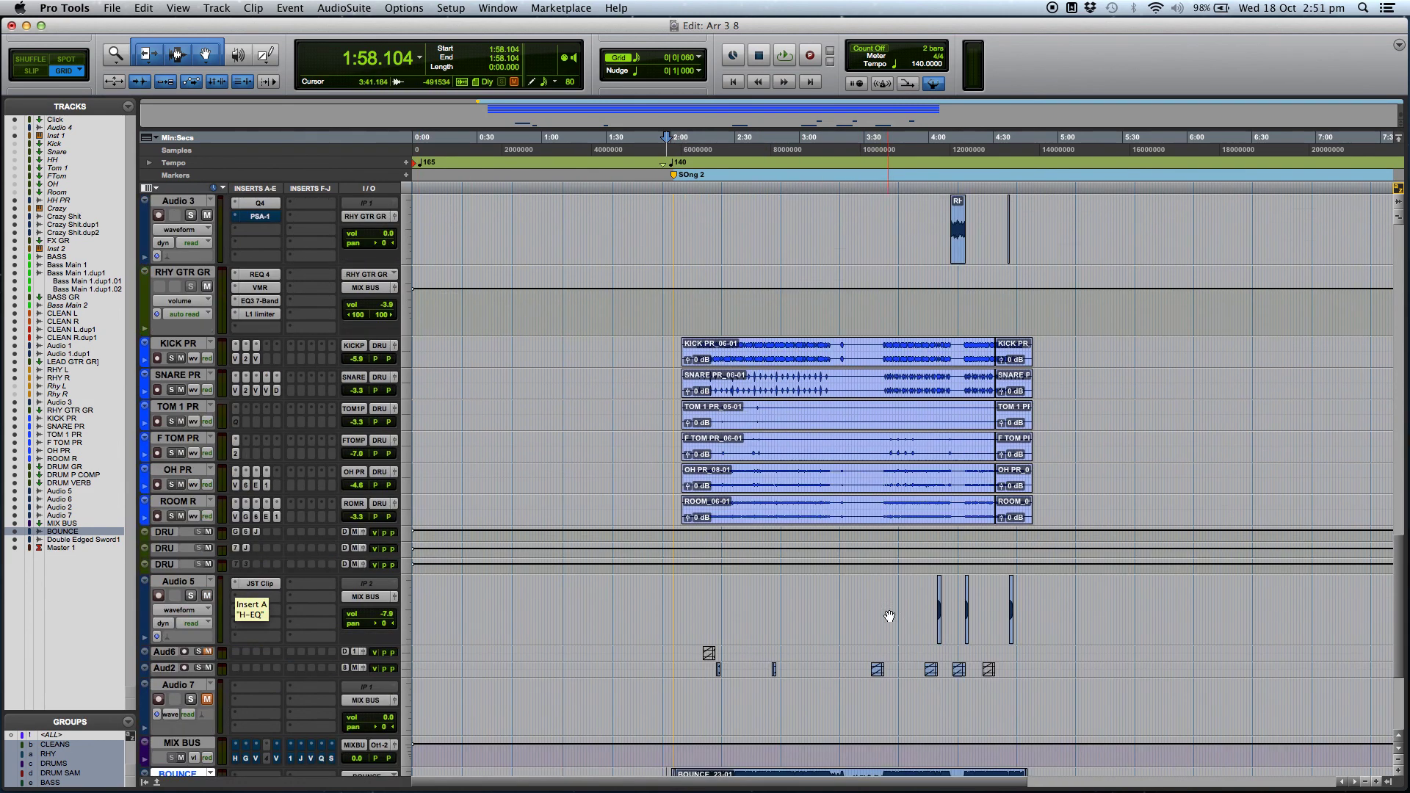
pyautogui.click(887, 614)
pyautogui.click(571, 577)
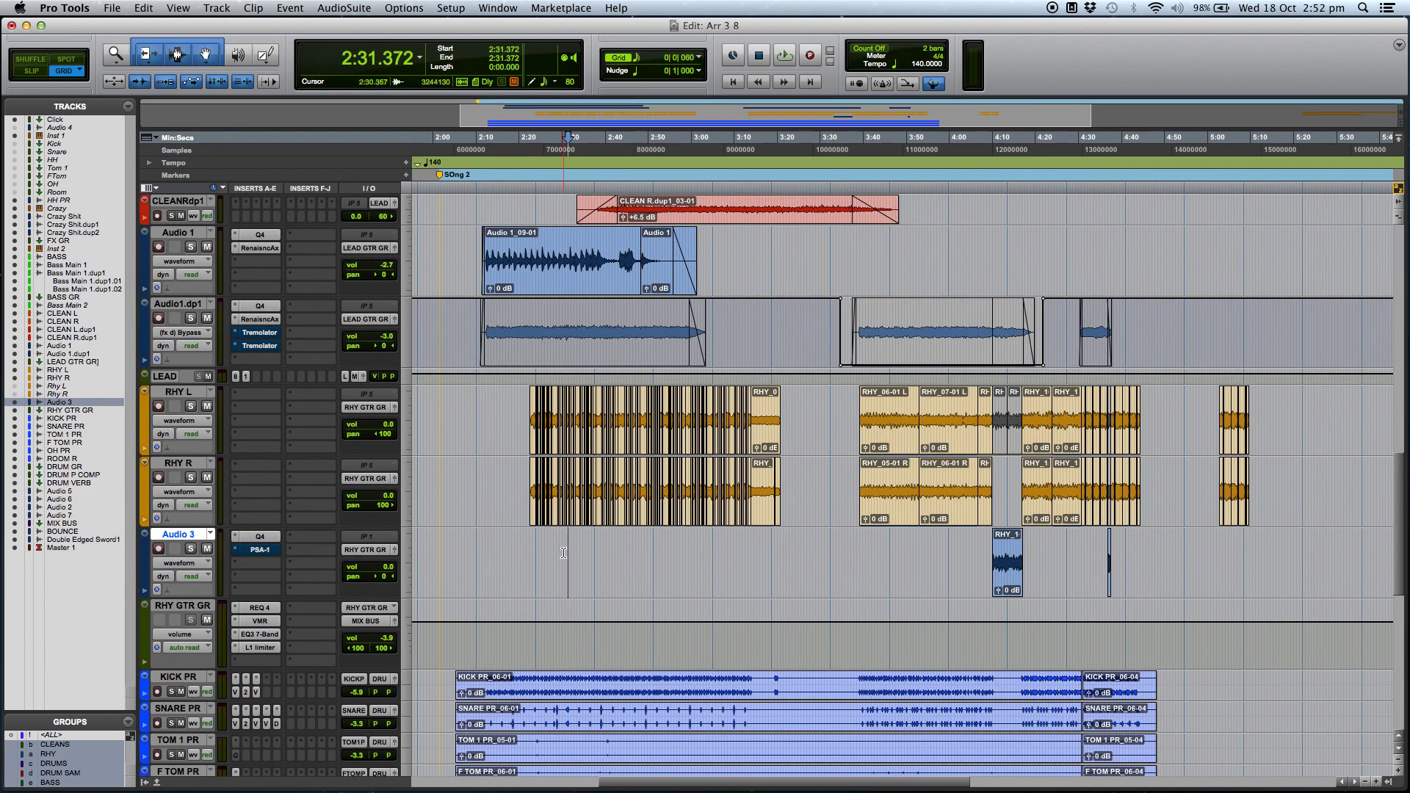
pyautogui.scroll(-8, 582, 552)
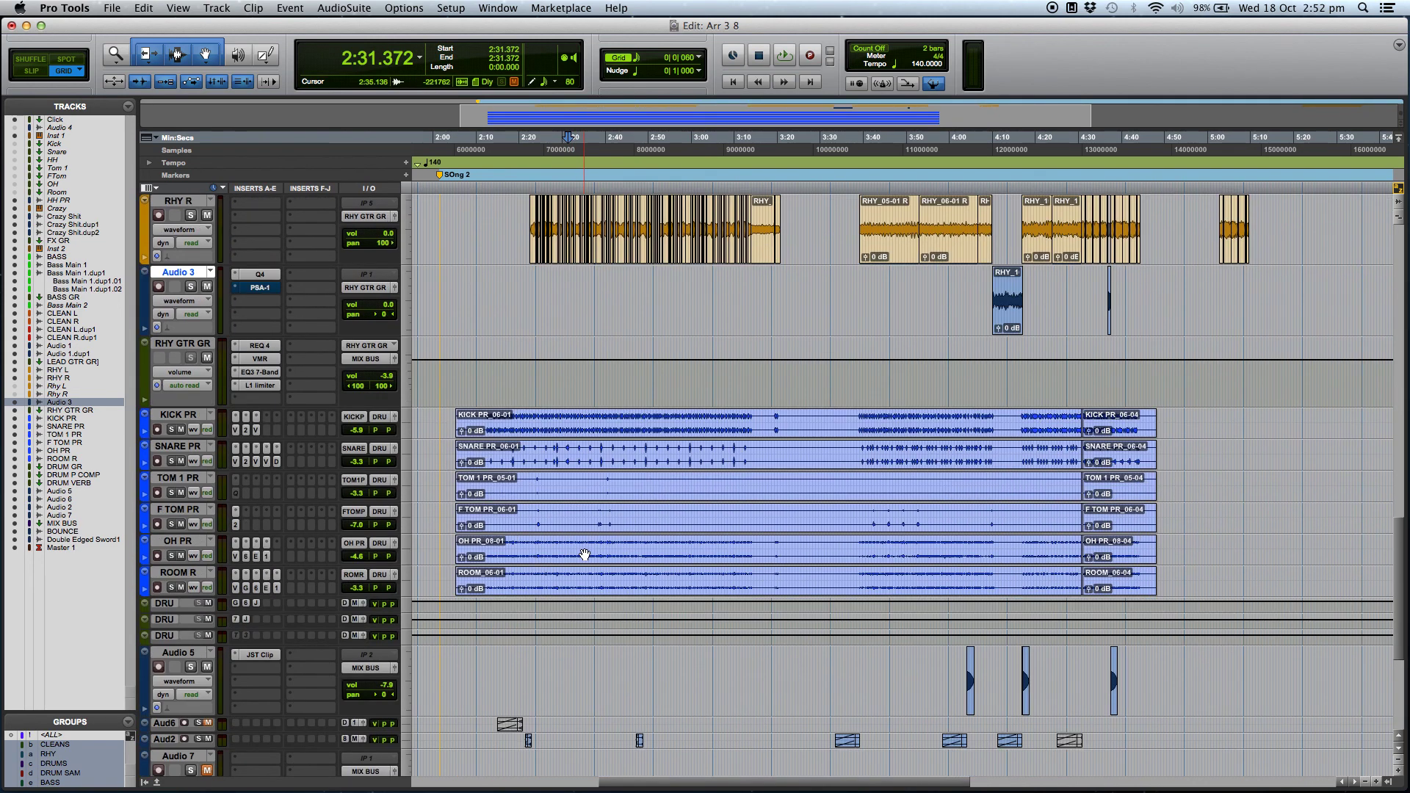
pyautogui.scroll(-4, 584, 555)
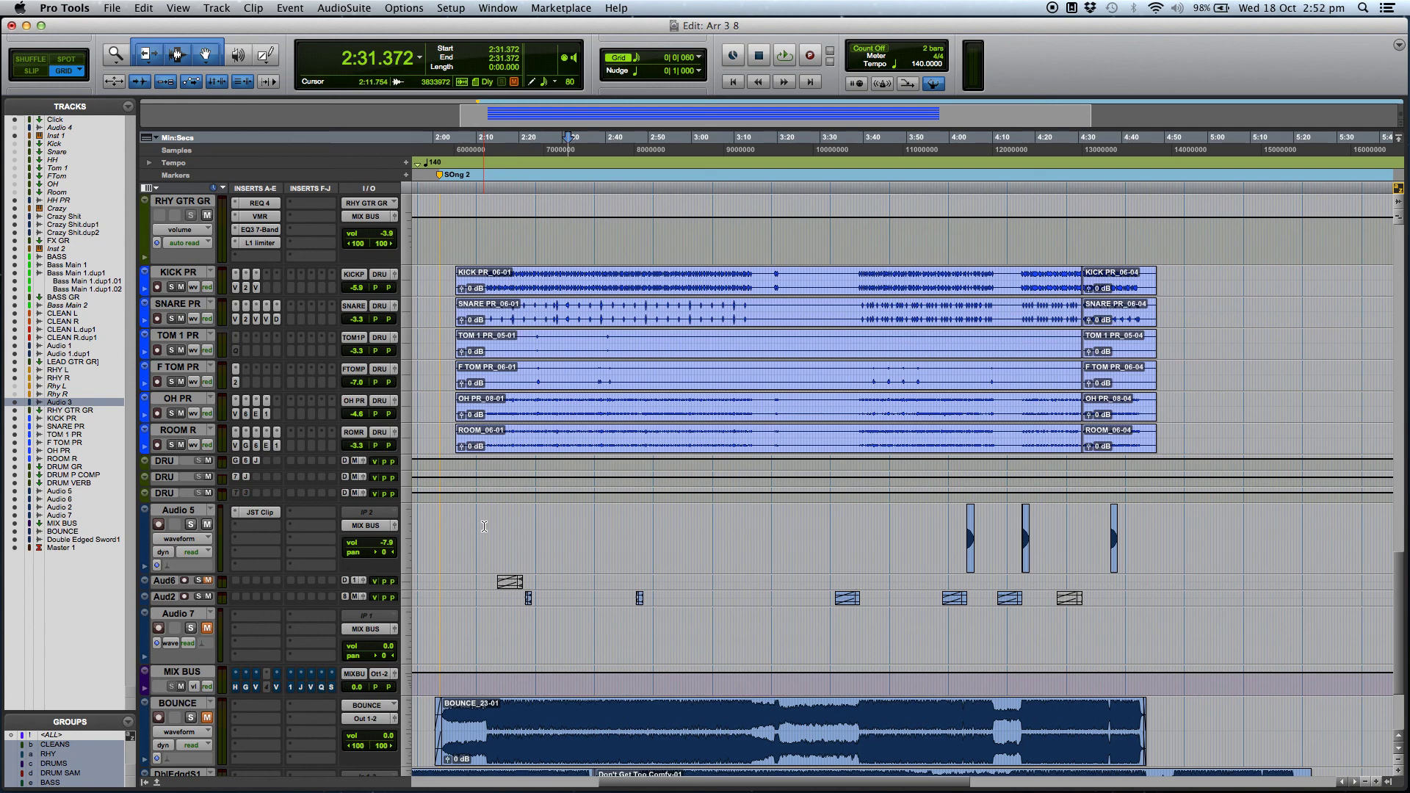
pyautogui.scroll(6, 484, 527)
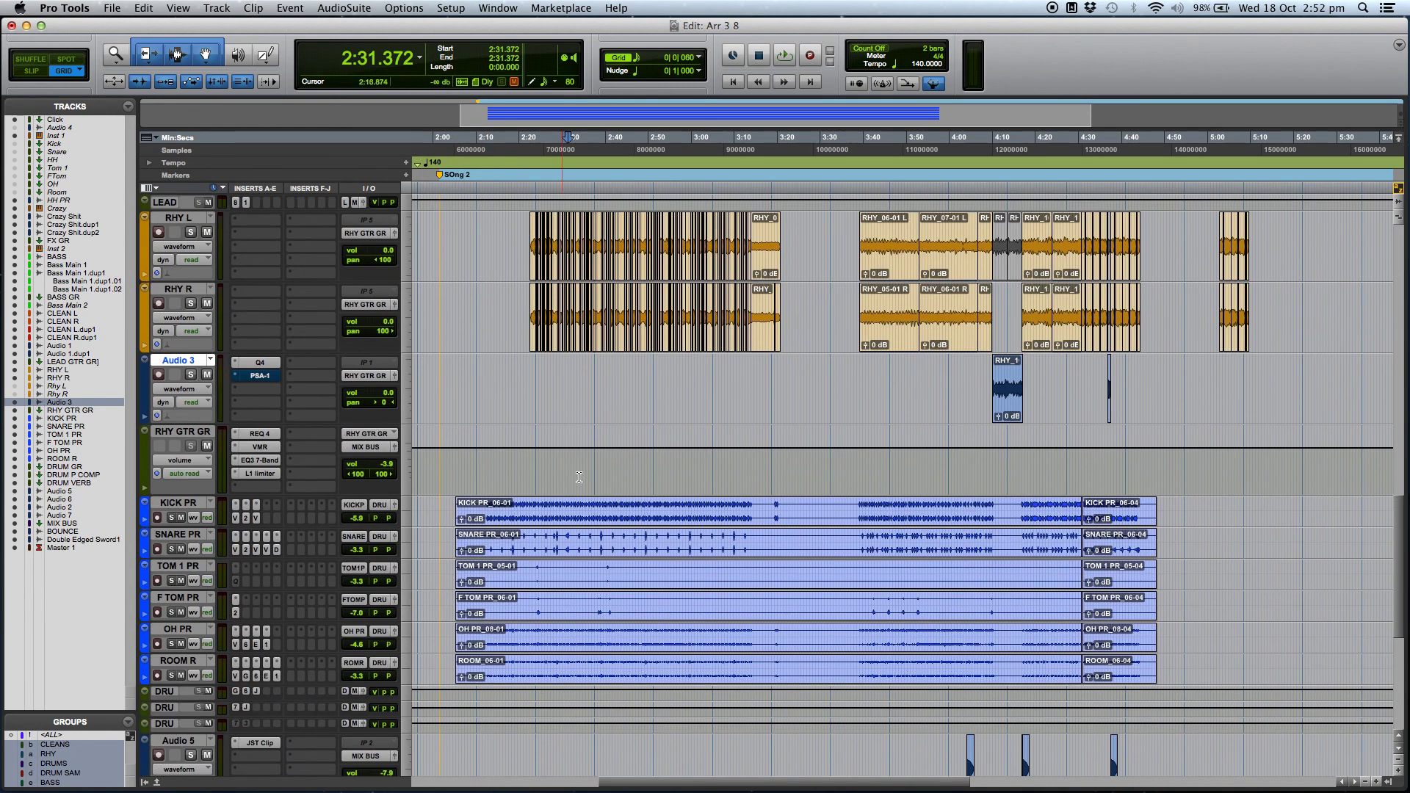
pyautogui.click(555, 376)
# Step: Check the bypassed H-EQ on the MIX BUS, close it and start playback of the mix
pyautogui.scroll(-9, 277, 600)
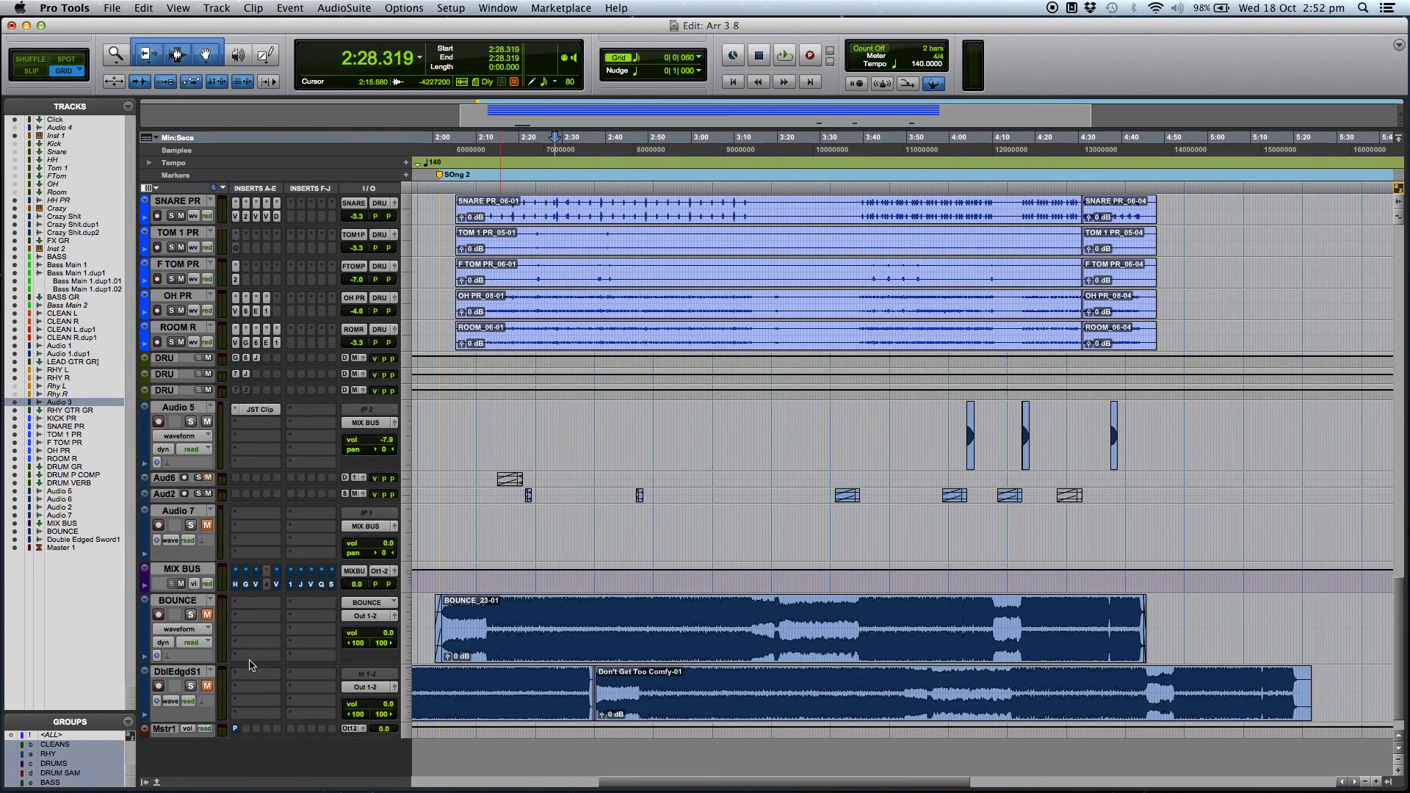
pyautogui.click(235, 584)
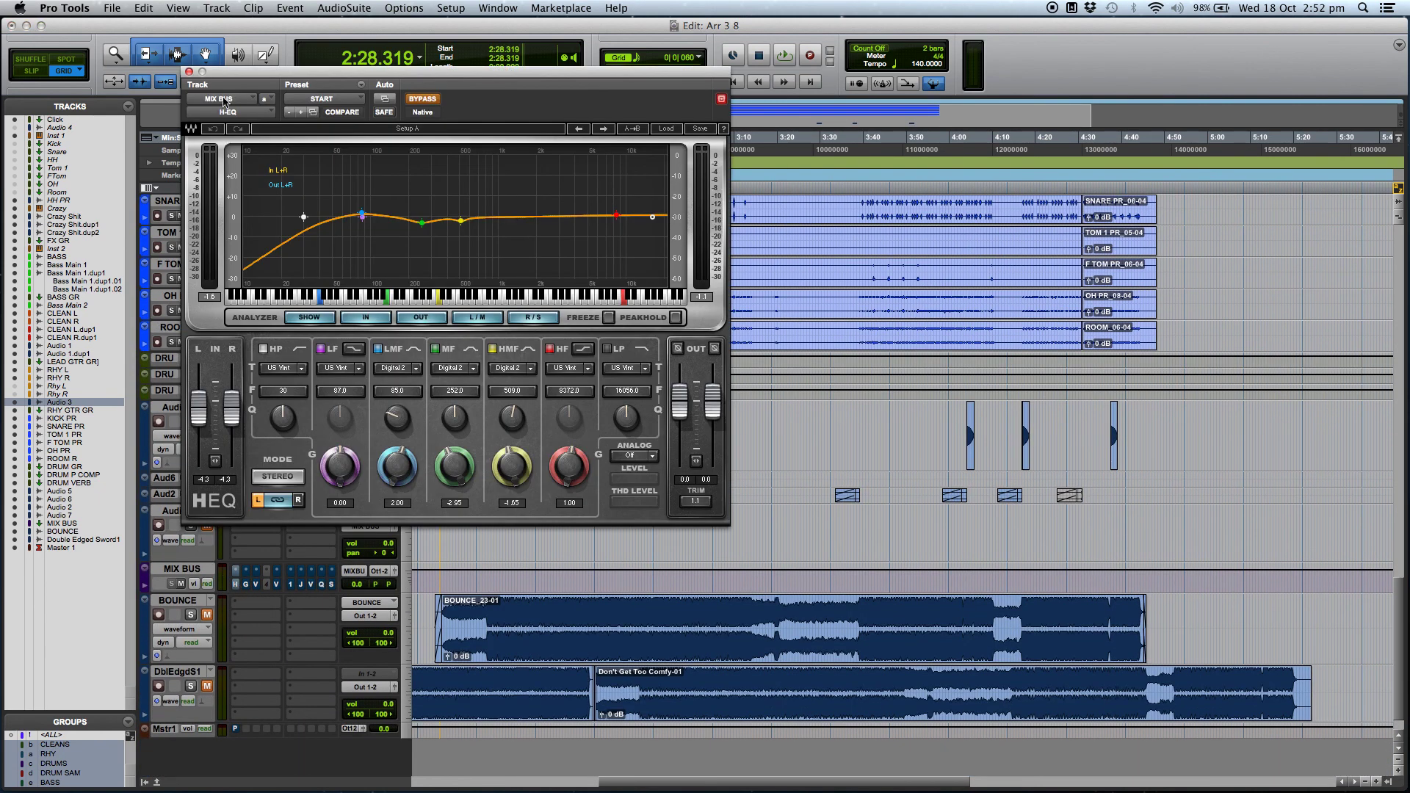
pyautogui.click(188, 72)
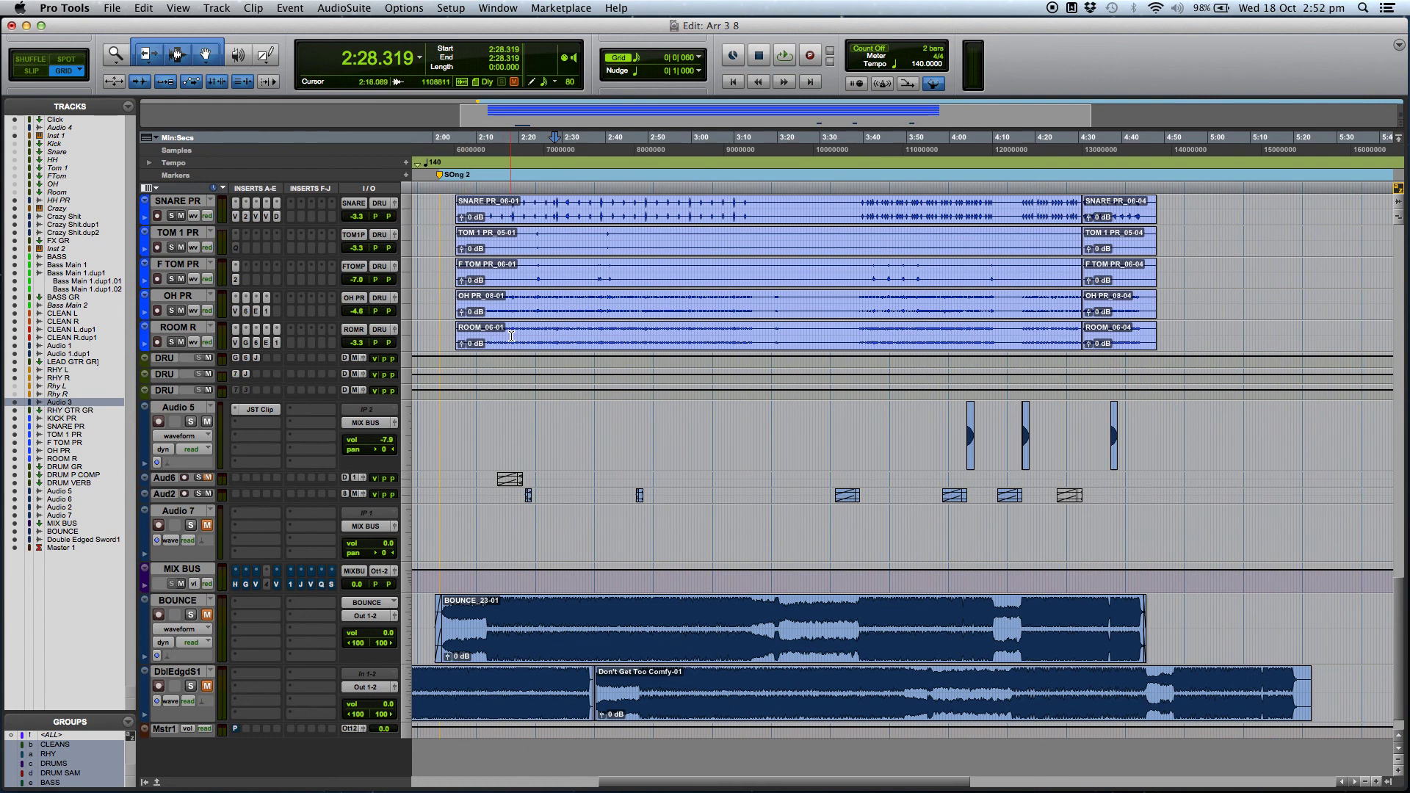
pyautogui.press('space')
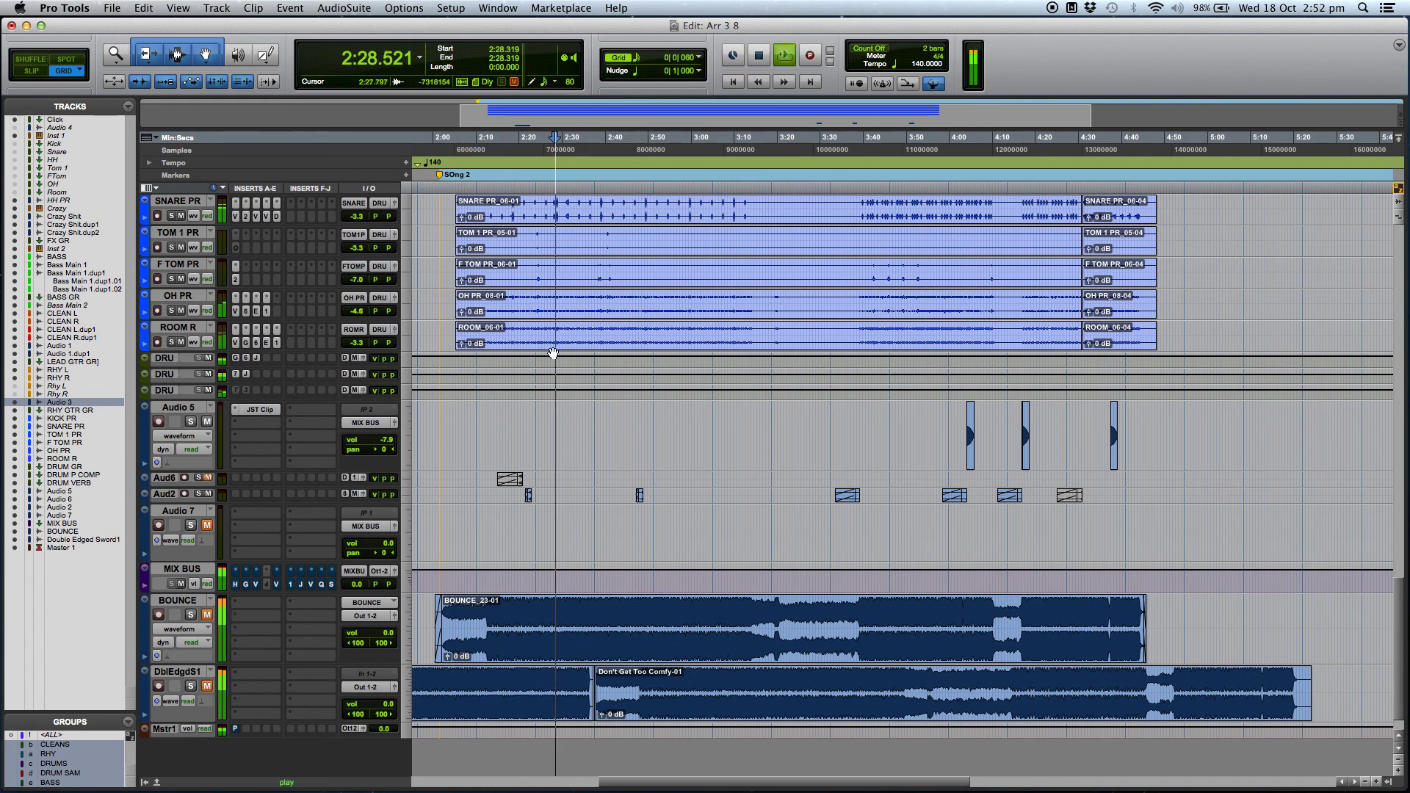
# Step: Re-enable the H-EQ on the MIX BUS during playback, view its analyzer and close the plug-in
pyautogui.click(236, 585)
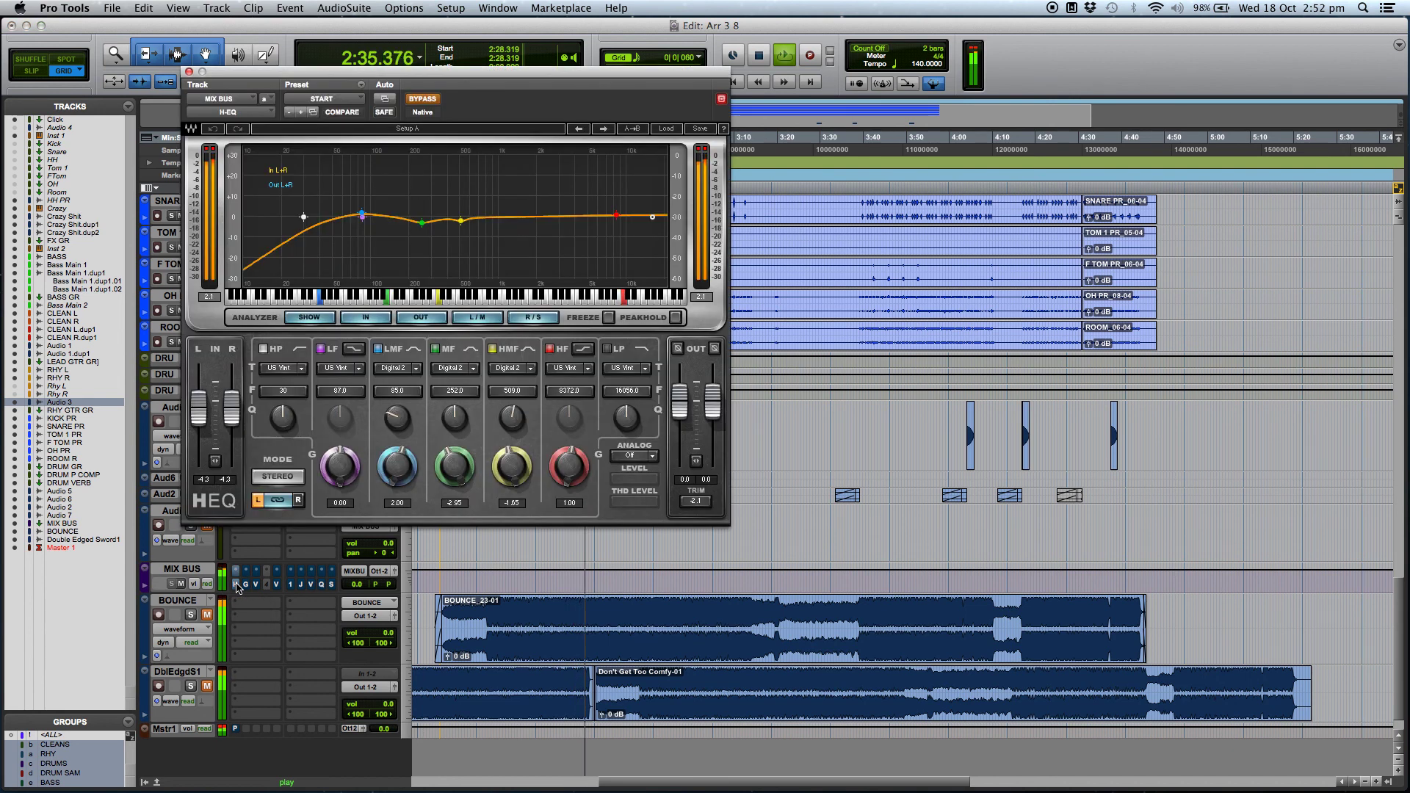
pyautogui.click(423, 100)
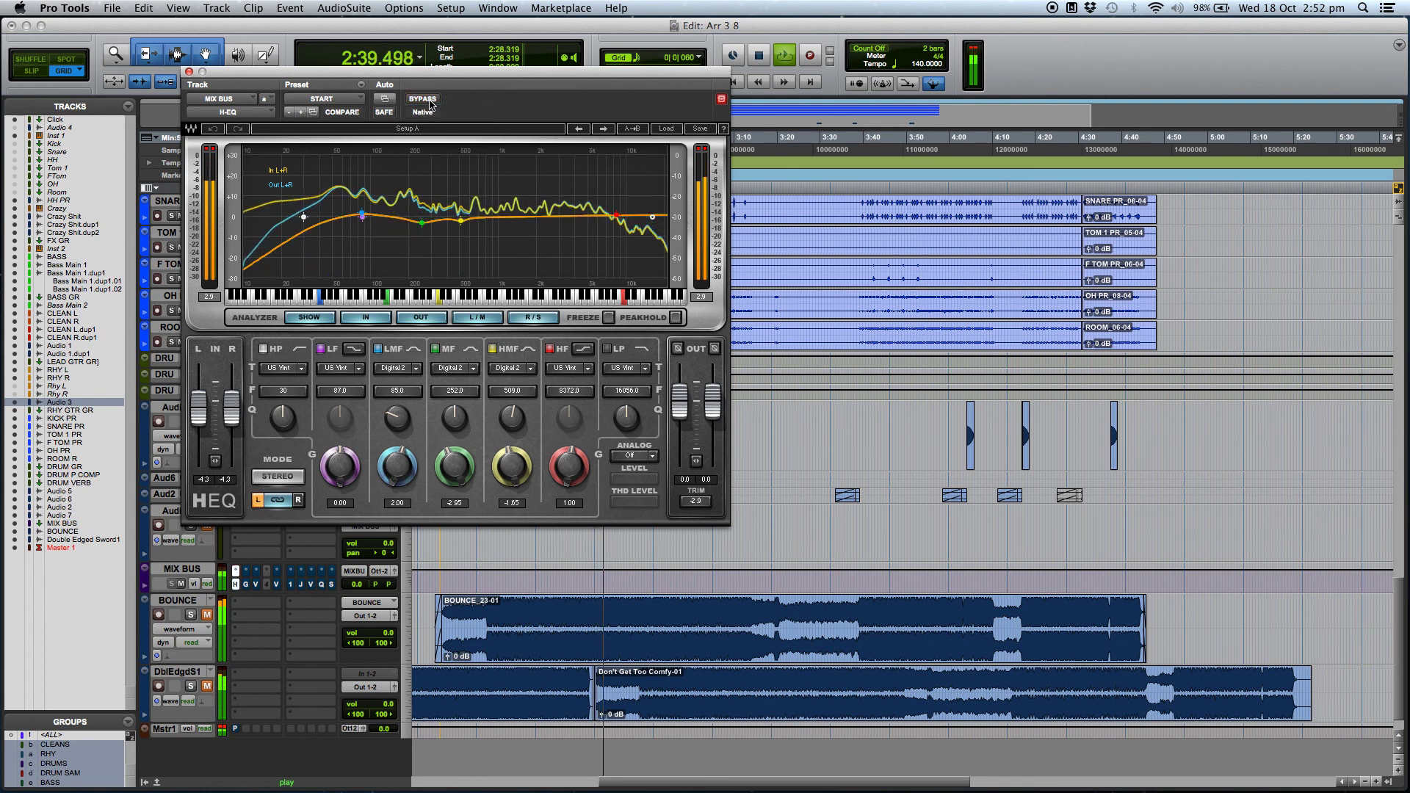
pyautogui.click(212, 151)
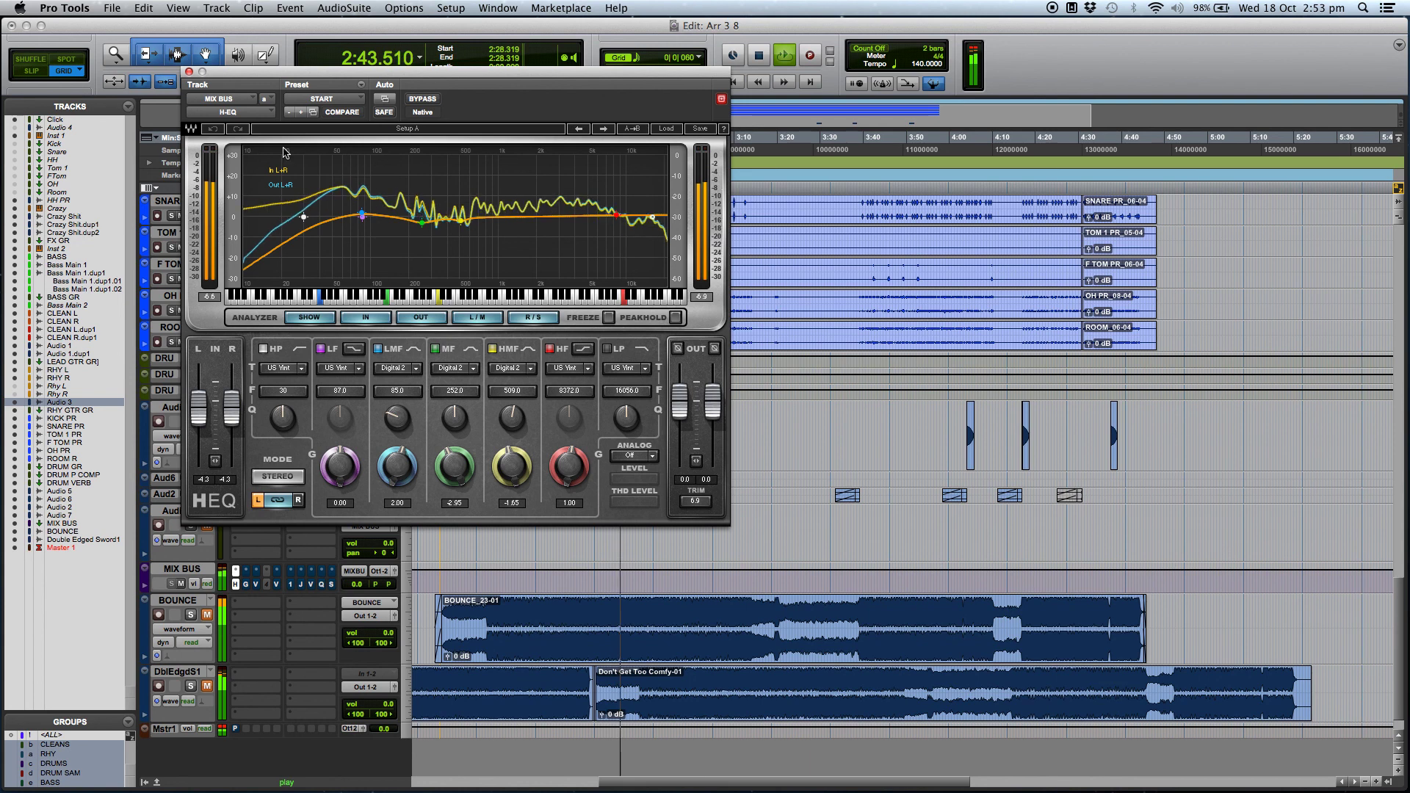
pyautogui.click(188, 72)
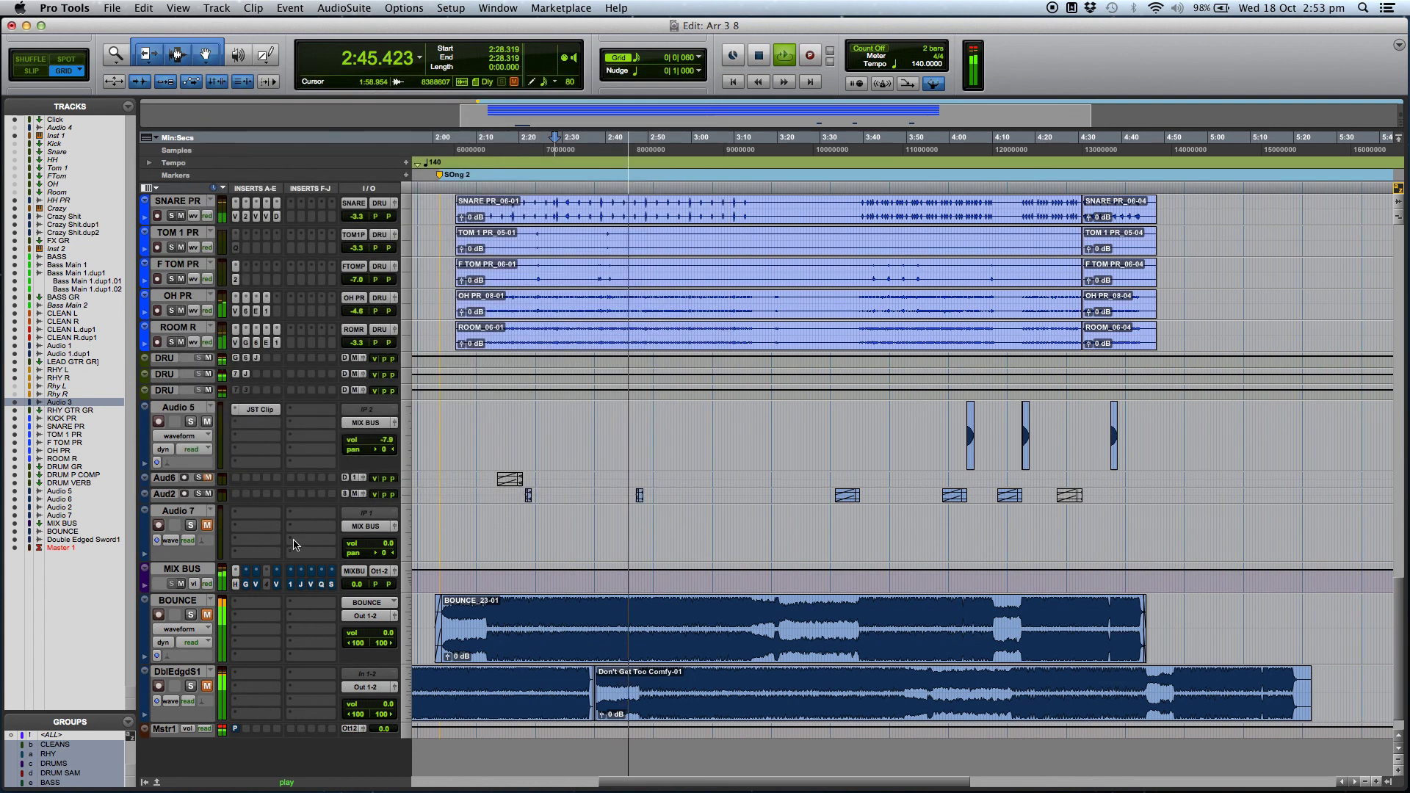
# Step: Re-enable the FG-Grey compressor and the Virtual Mix Rack holding Revival, Trimmer and Hollywood on the MIX BUS during playback, closing each plug-in
pyautogui.click(246, 571)
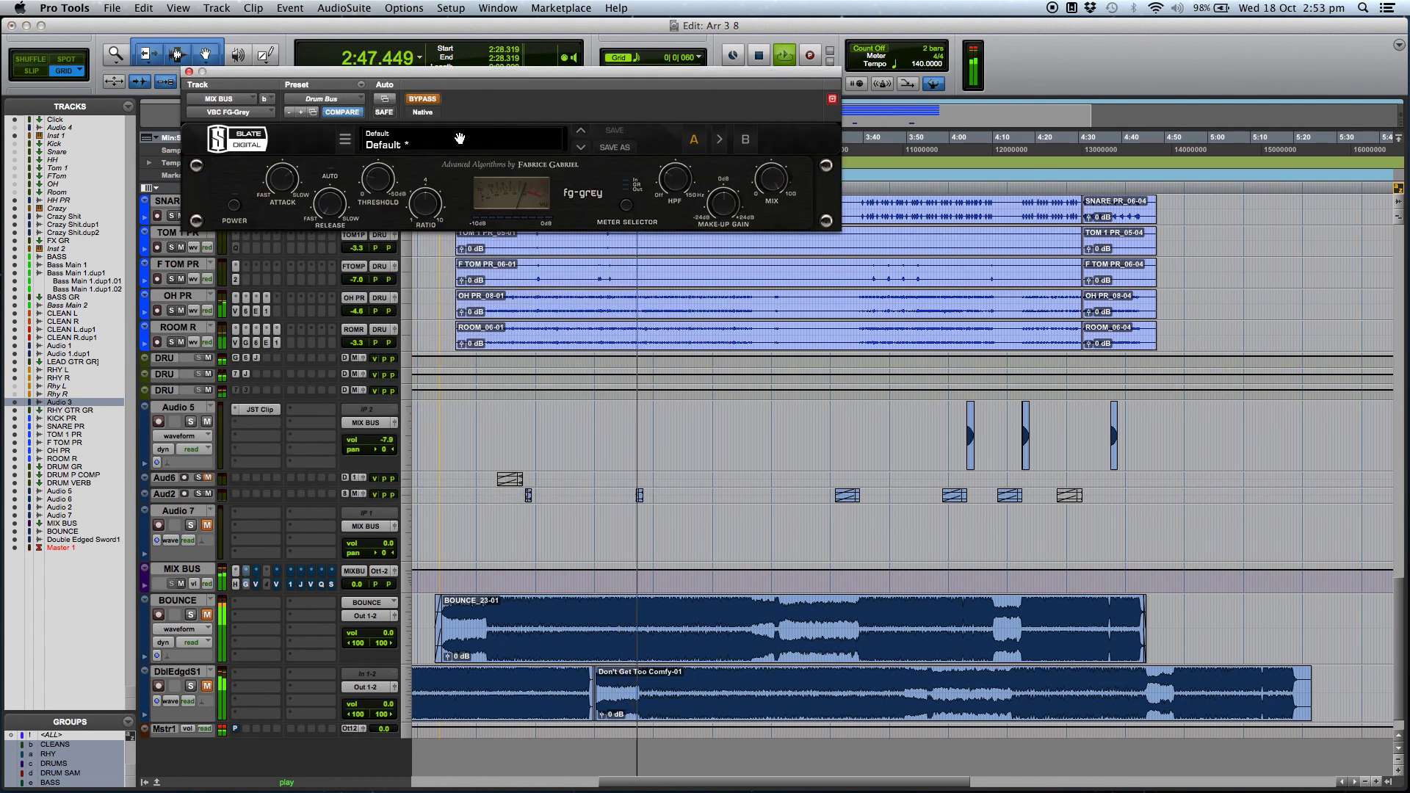
pyautogui.click(427, 103)
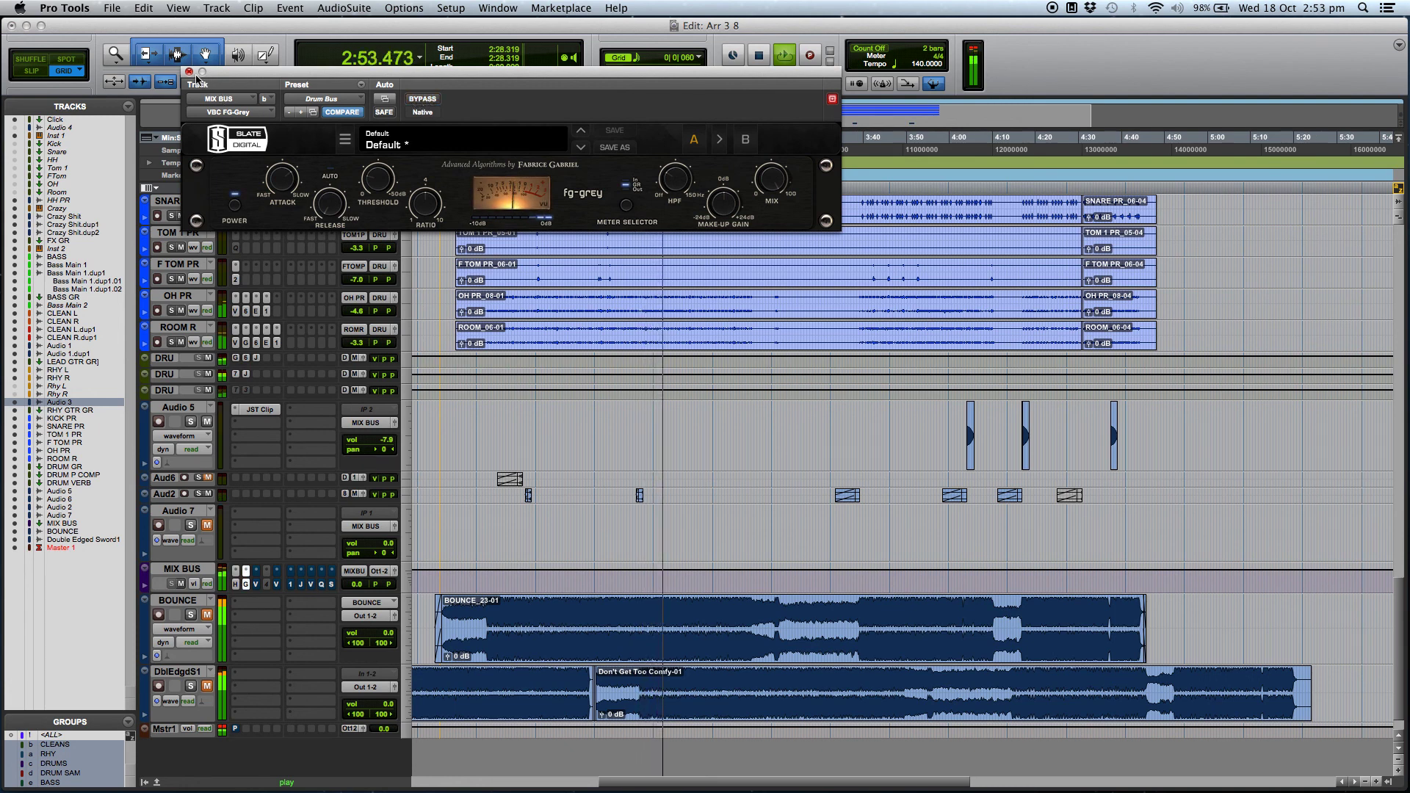
pyautogui.click(189, 72)
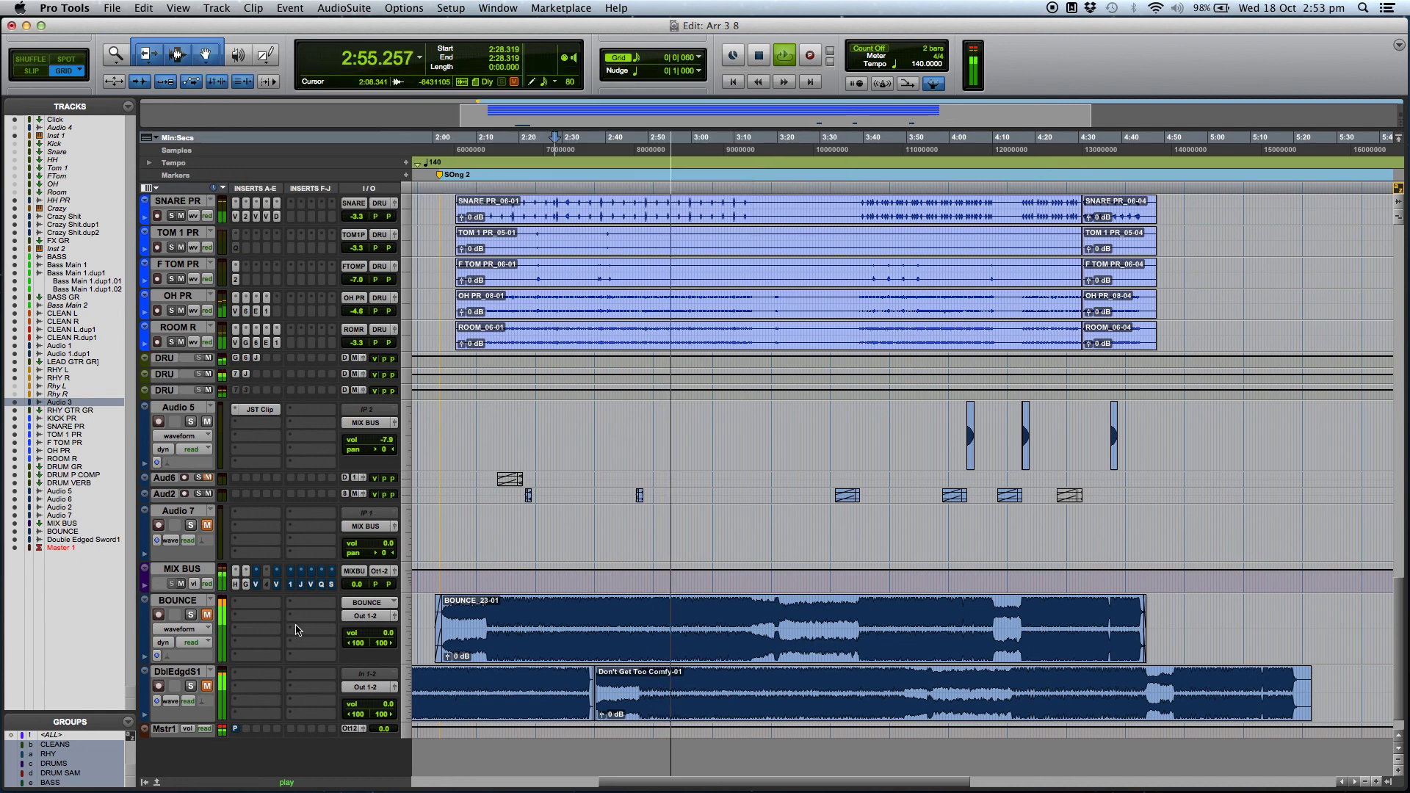
pyautogui.click(256, 584)
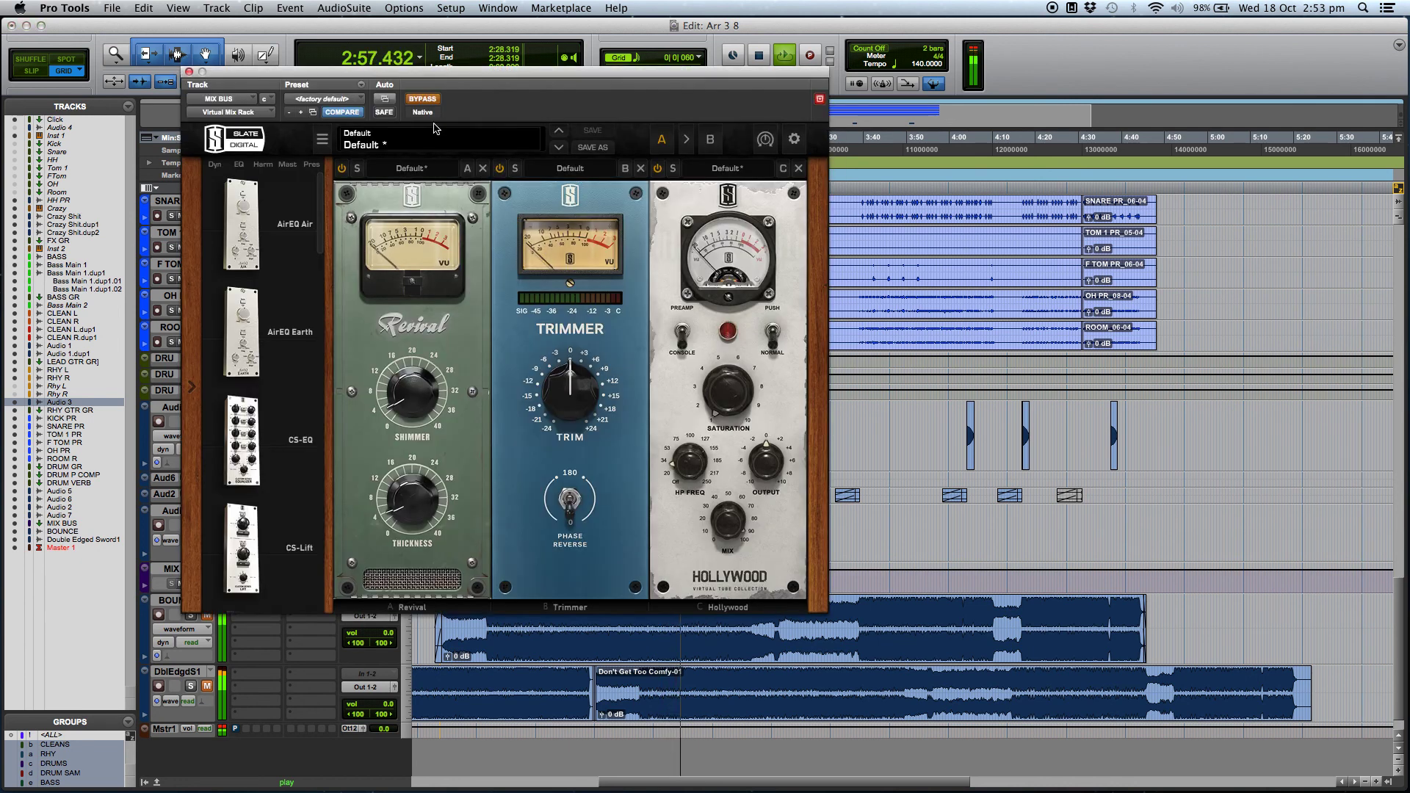
pyautogui.click(430, 101)
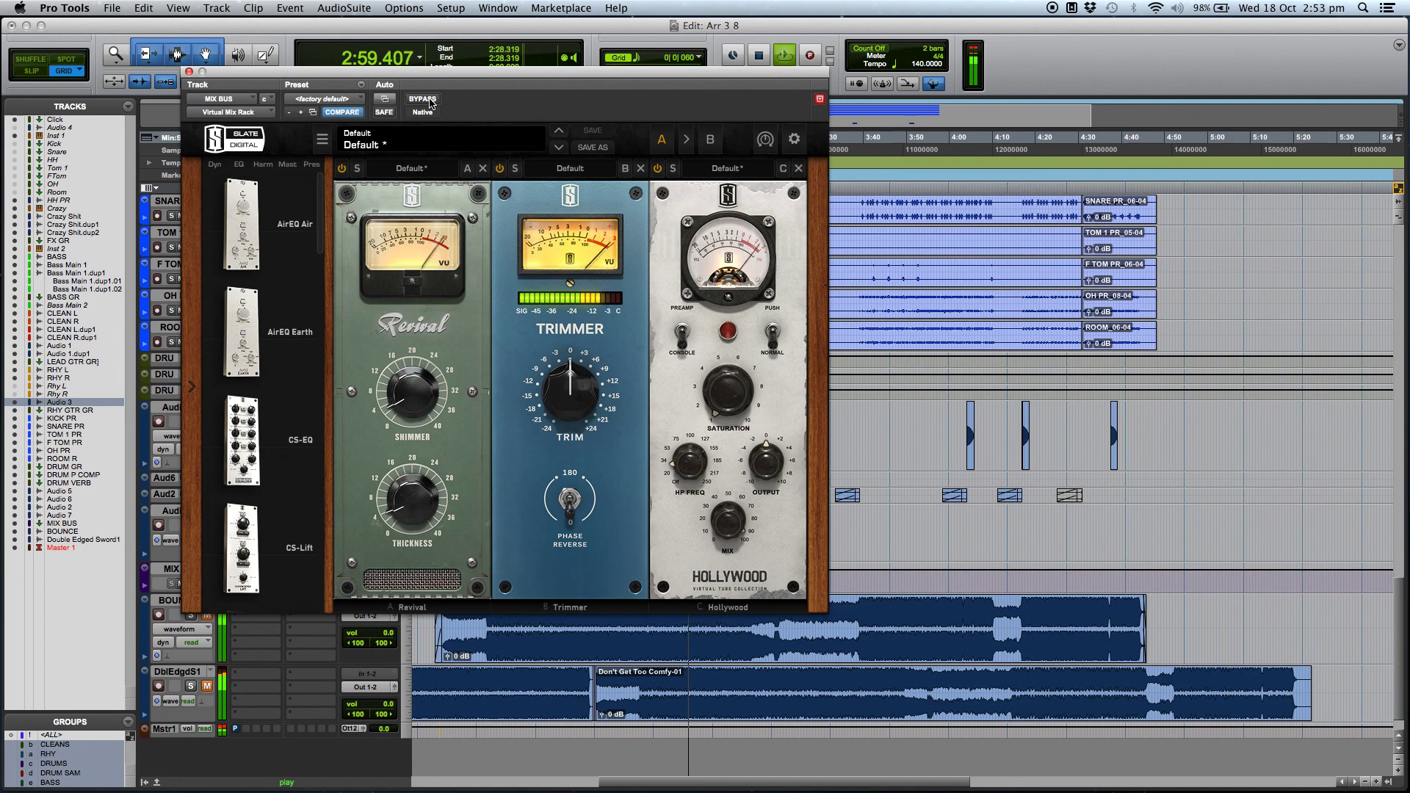
pyautogui.click(189, 72)
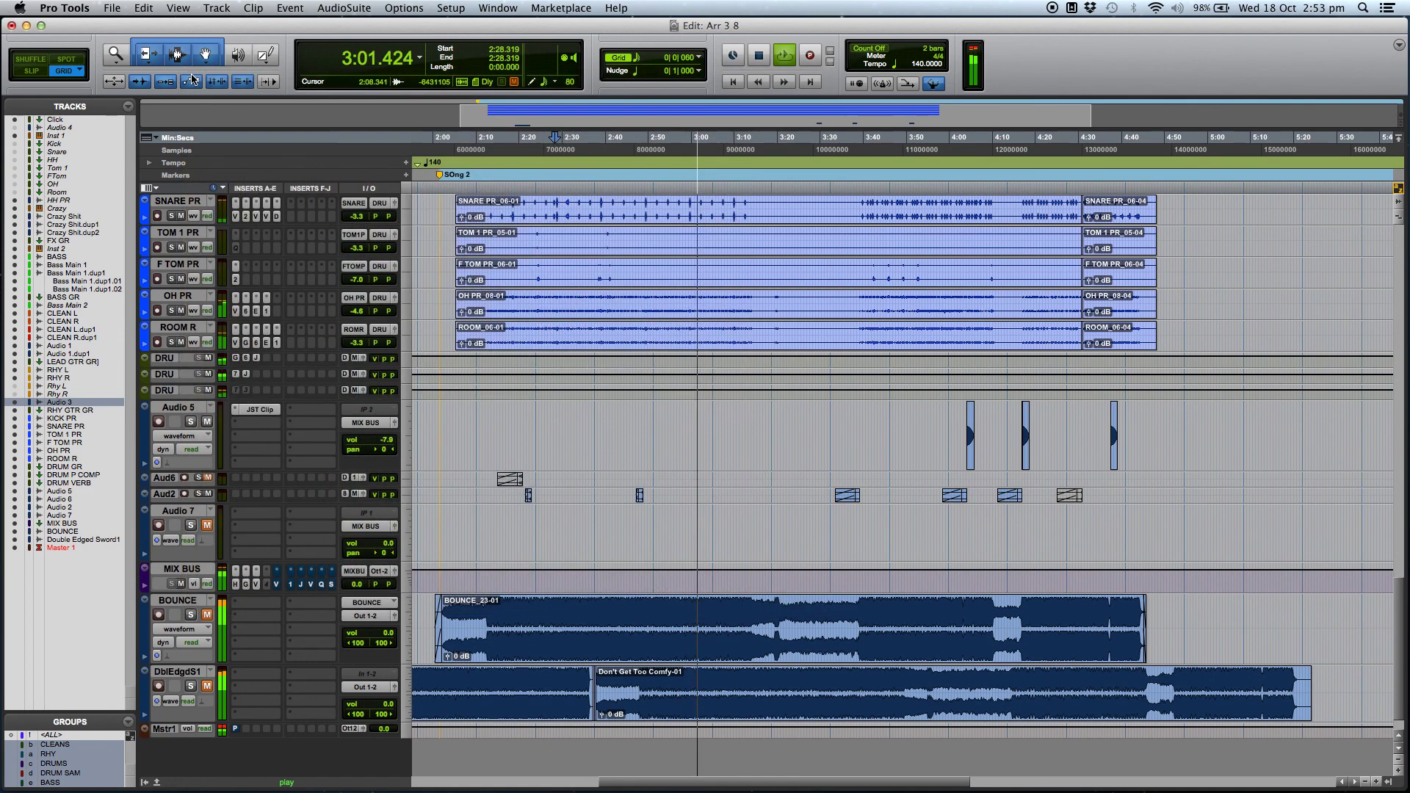
# Step: Re-enable the Virtual Tape Machines plug-in on the MIX BUS during playback and close it
pyautogui.click(274, 584)
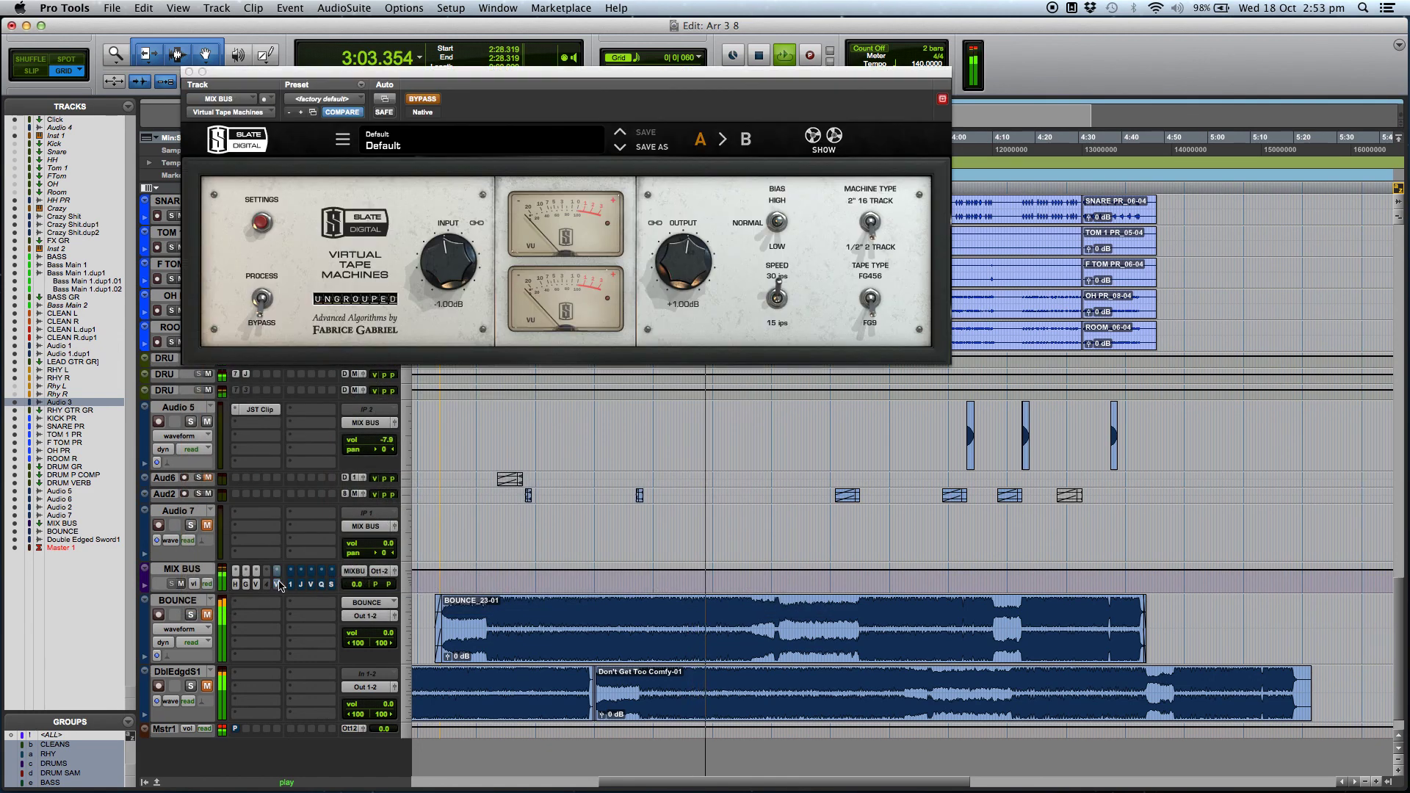
pyautogui.click(423, 100)
pyautogui.click(422, 100)
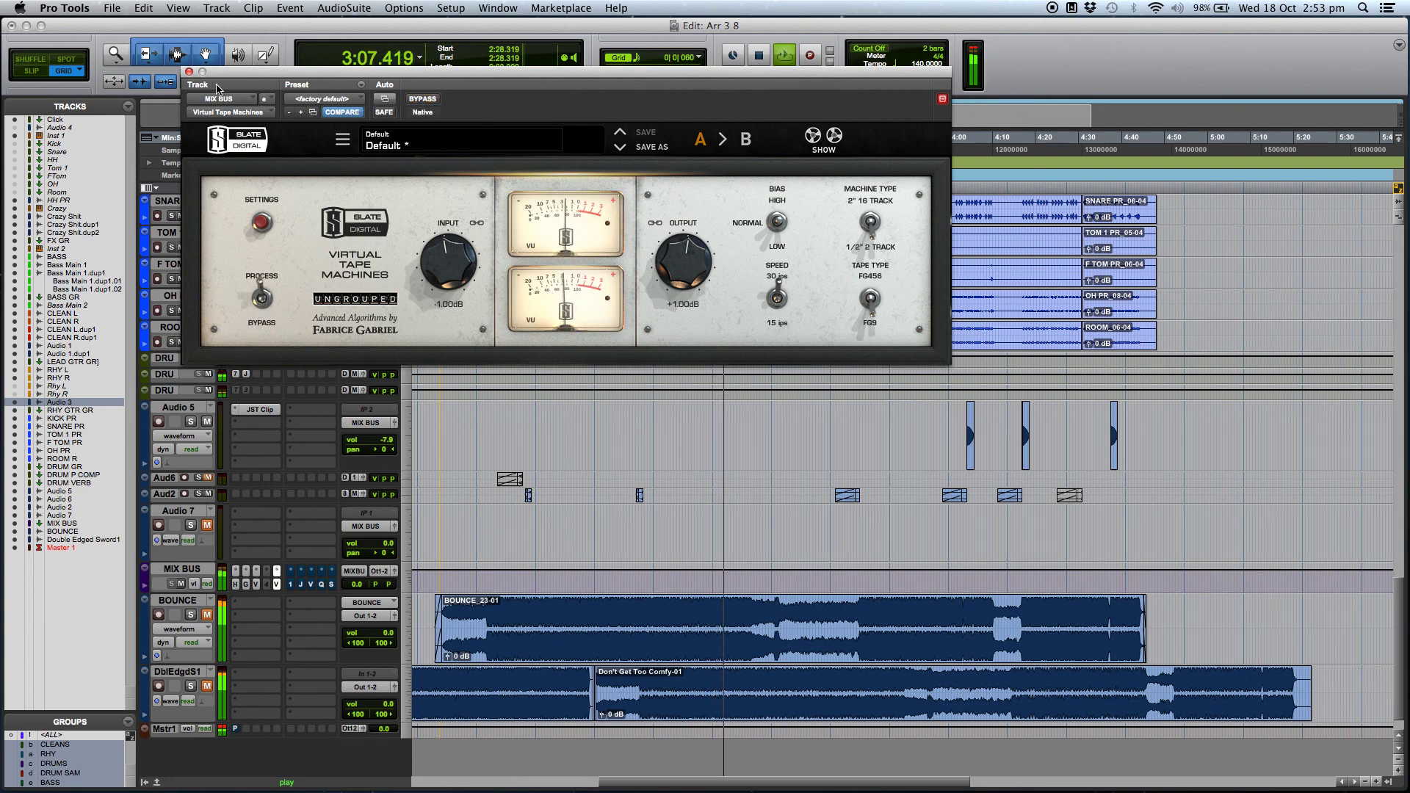
pyautogui.click(188, 72)
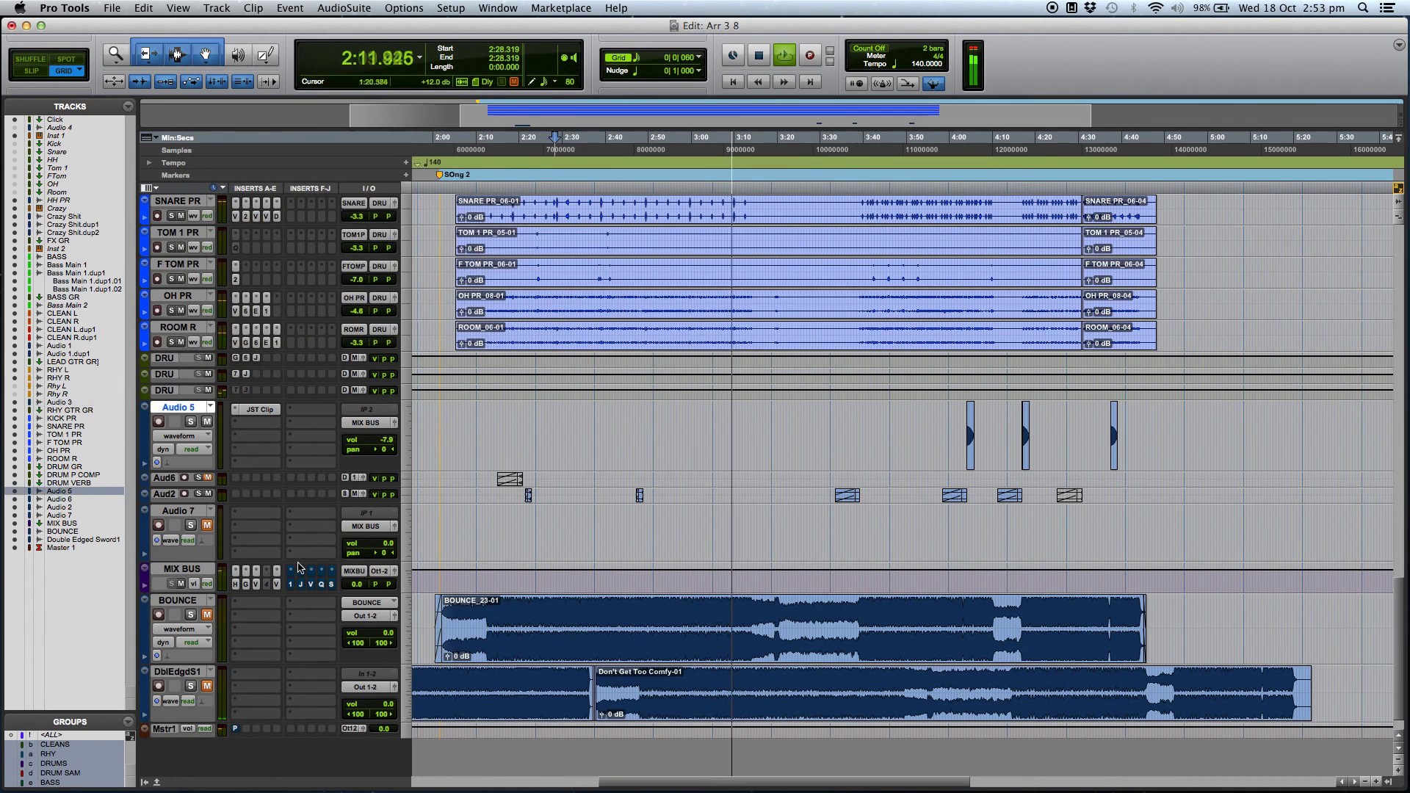
# Step: Re-enable the S1 Imager and JST Clip on the MIX BUS during playback, closing each plug-in
pyautogui.hscroll(-5, 297, 585)
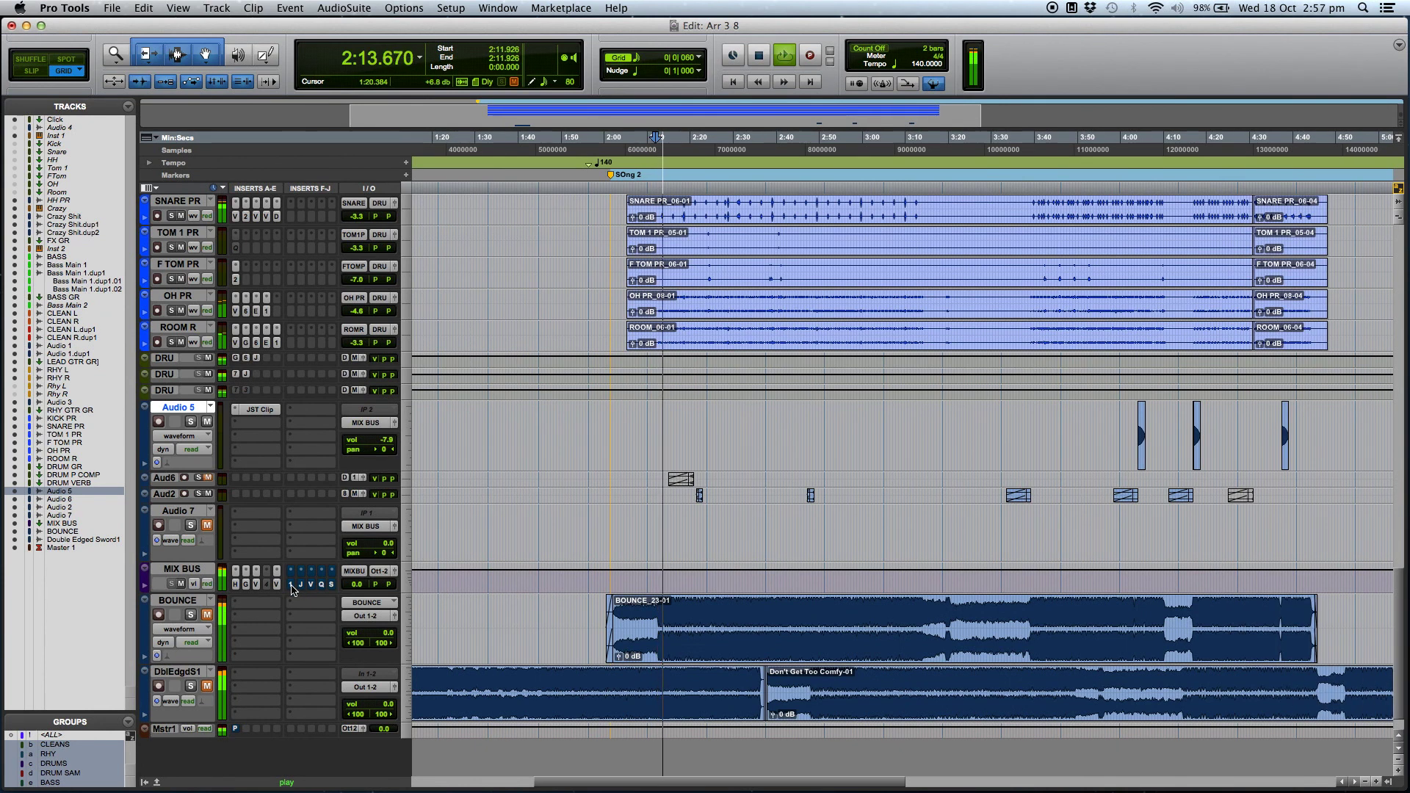
pyautogui.click(292, 585)
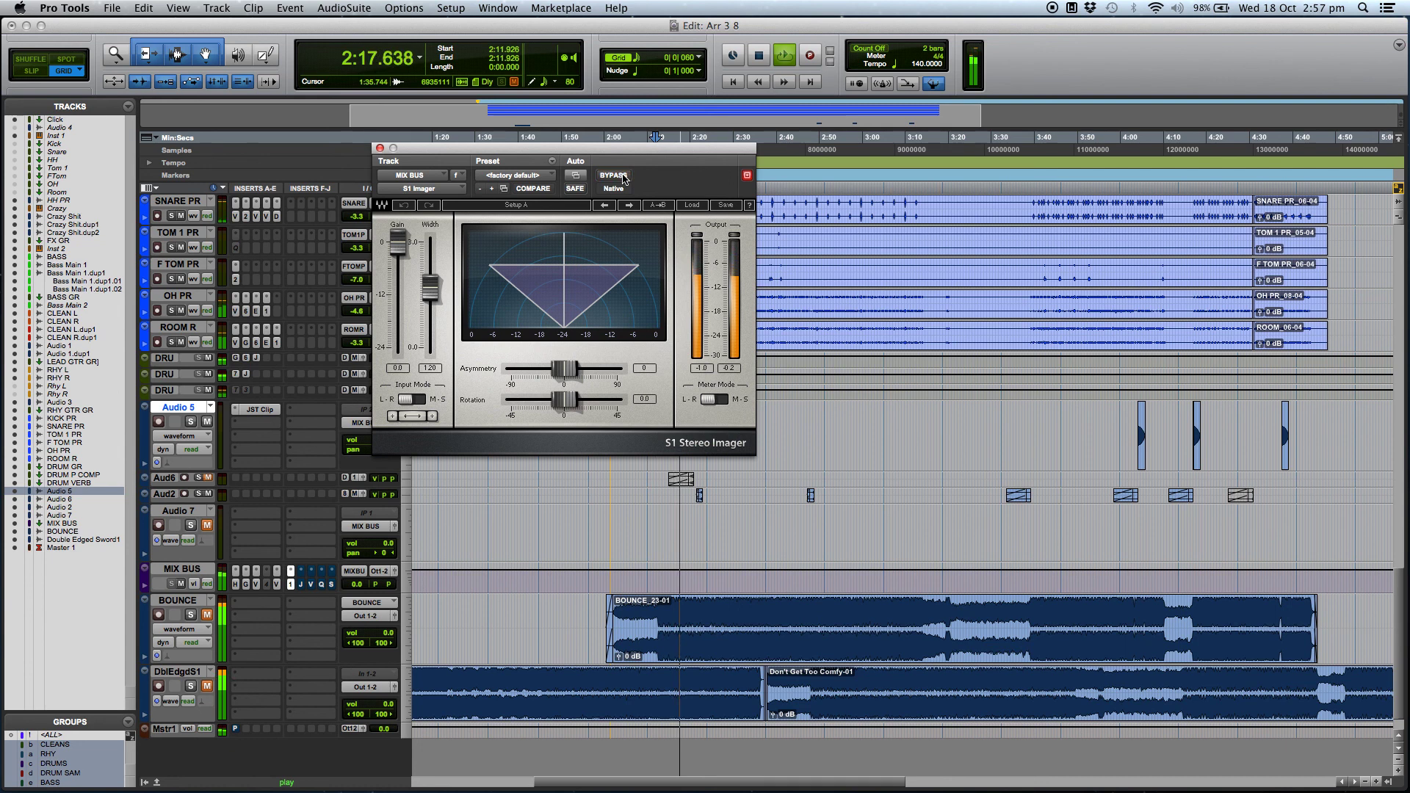
pyautogui.click(380, 149)
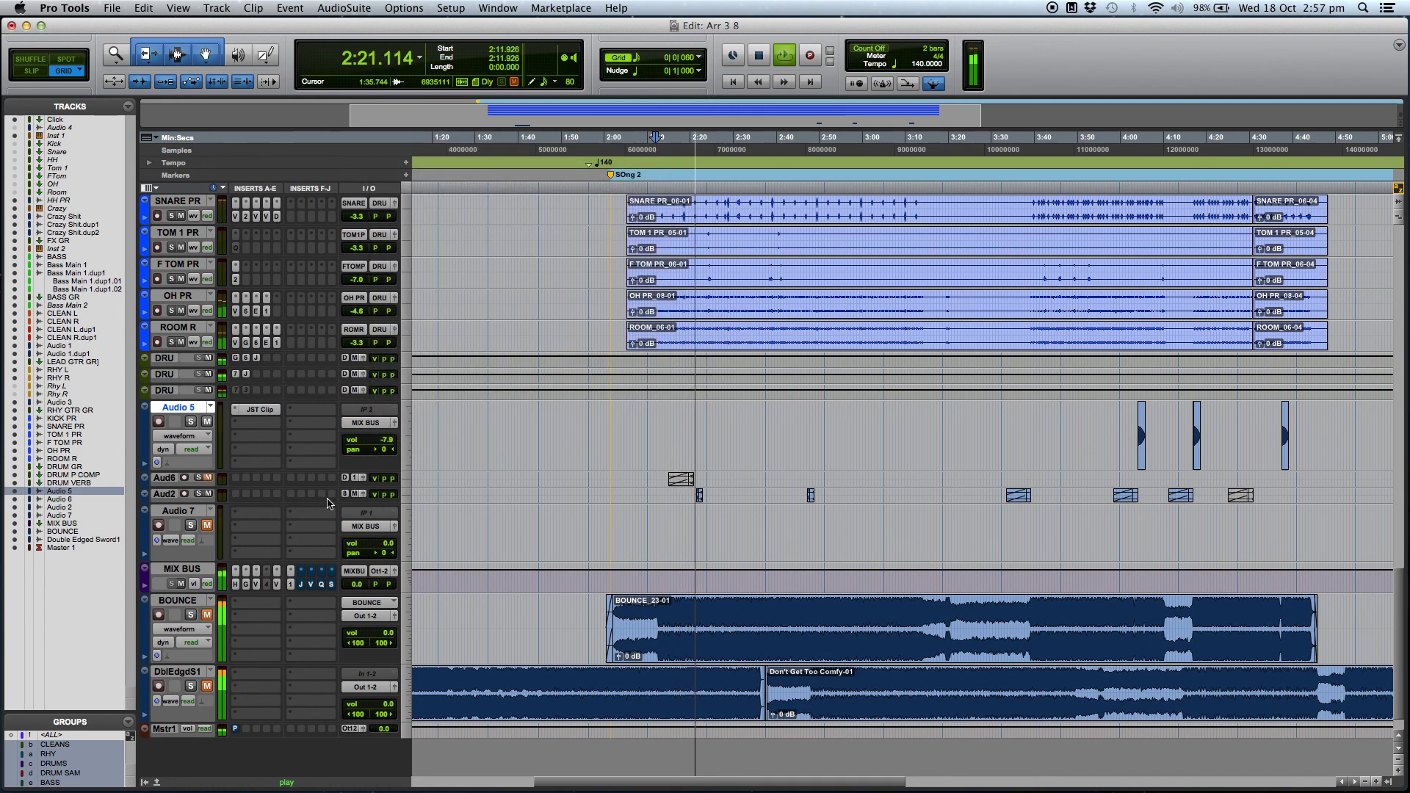
pyautogui.click(301, 584)
pyautogui.click(619, 179)
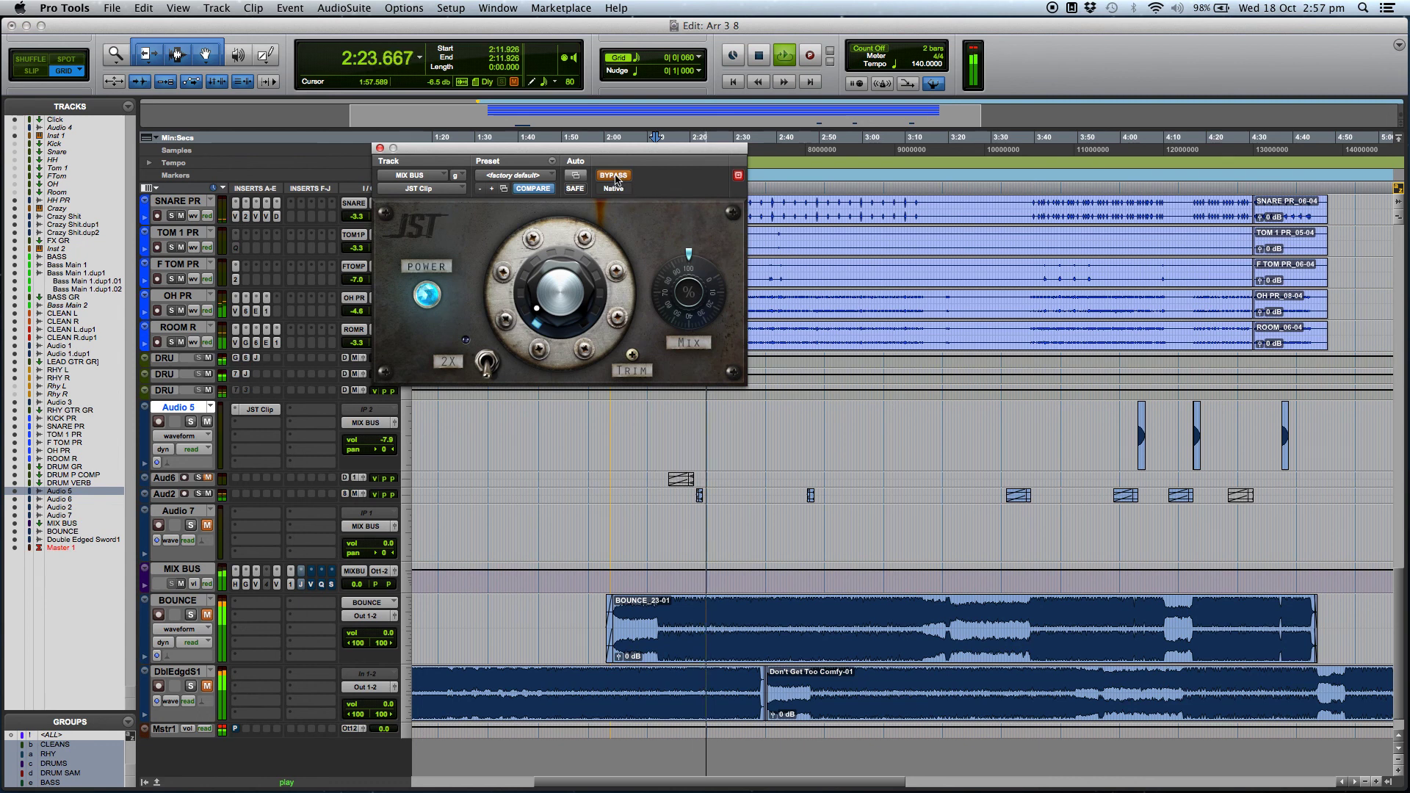
pyautogui.click(380, 147)
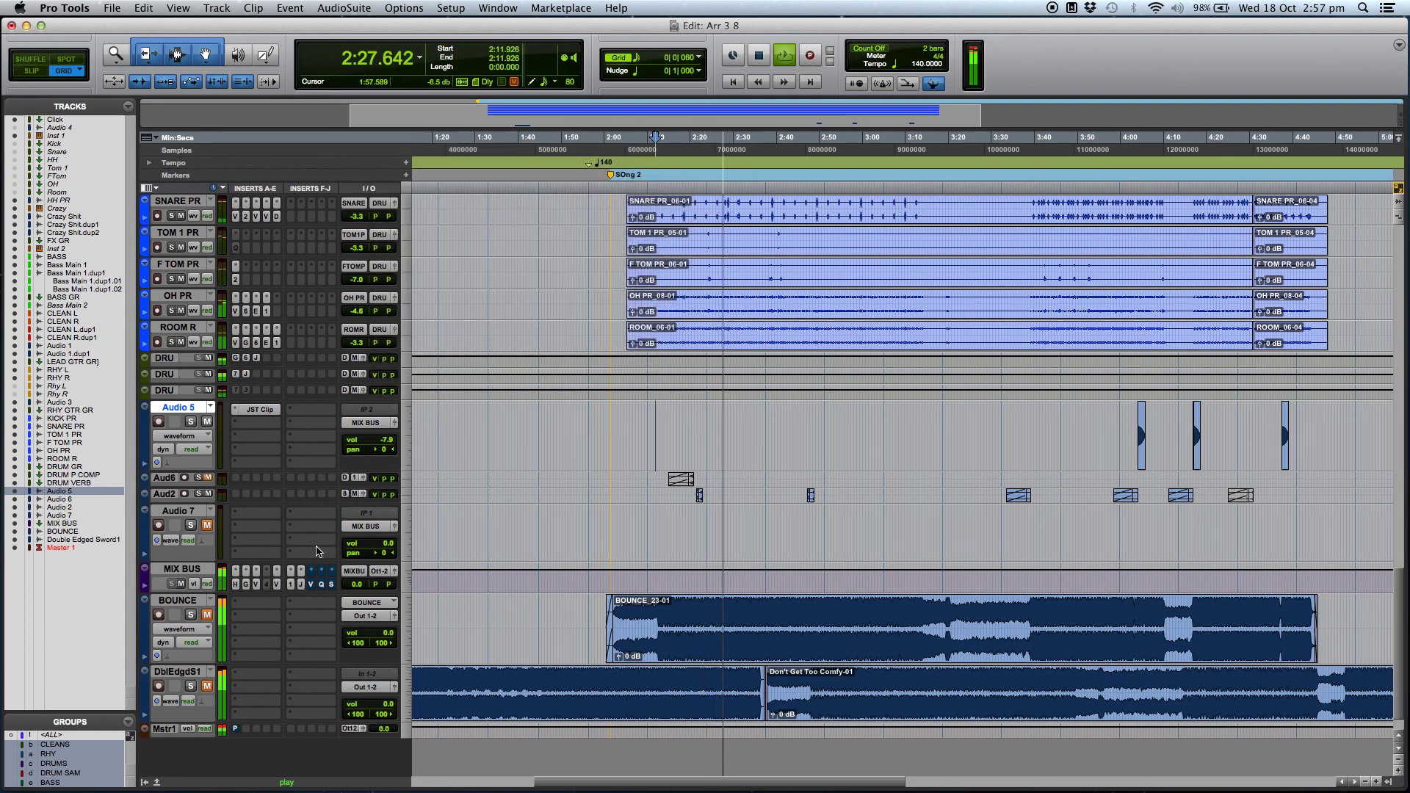
# Step: Re-enable the Virtual Mix Rack with the CS-EQ and the EQ3 1-Band high-pass filter on the MIX BUS during playback
pyautogui.click(332, 584)
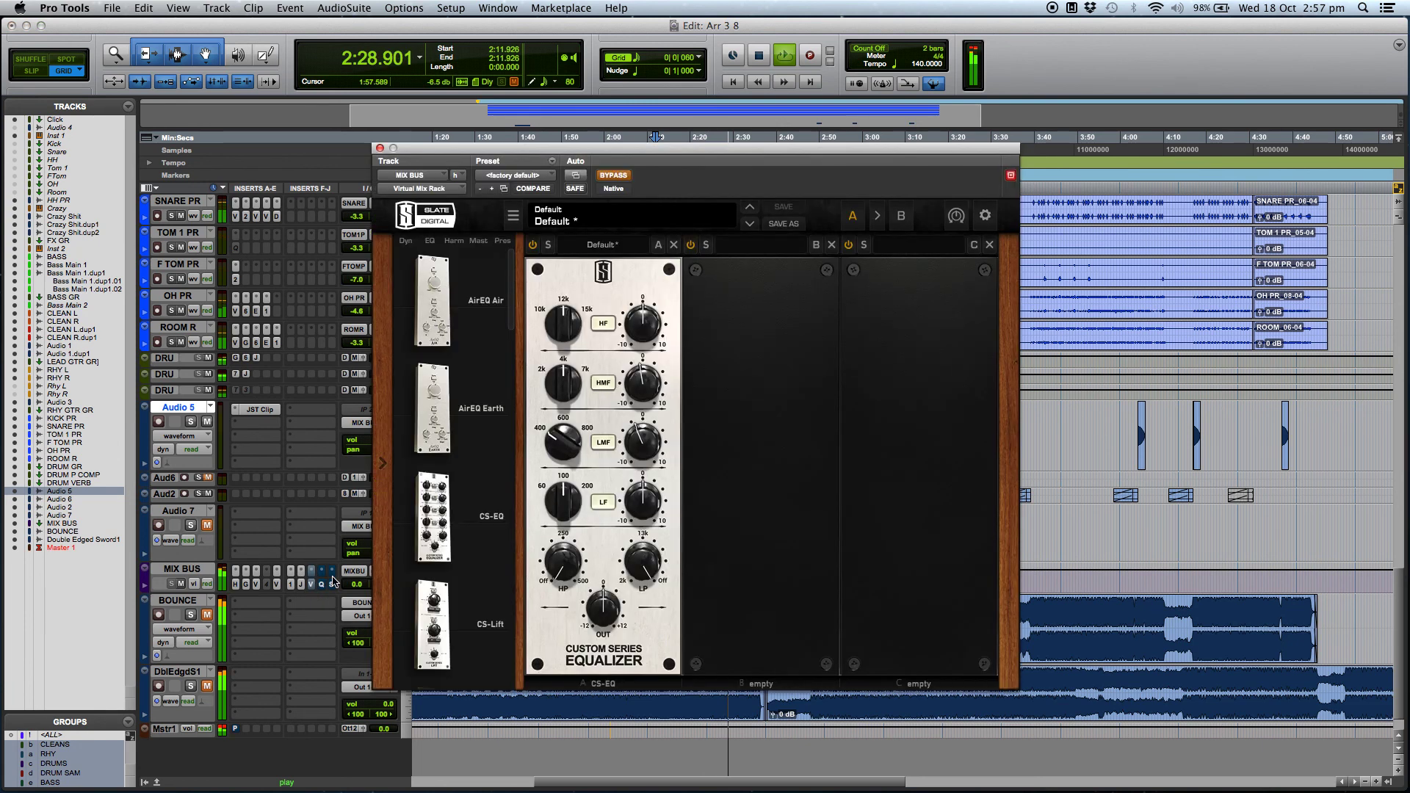
pyautogui.click(621, 177)
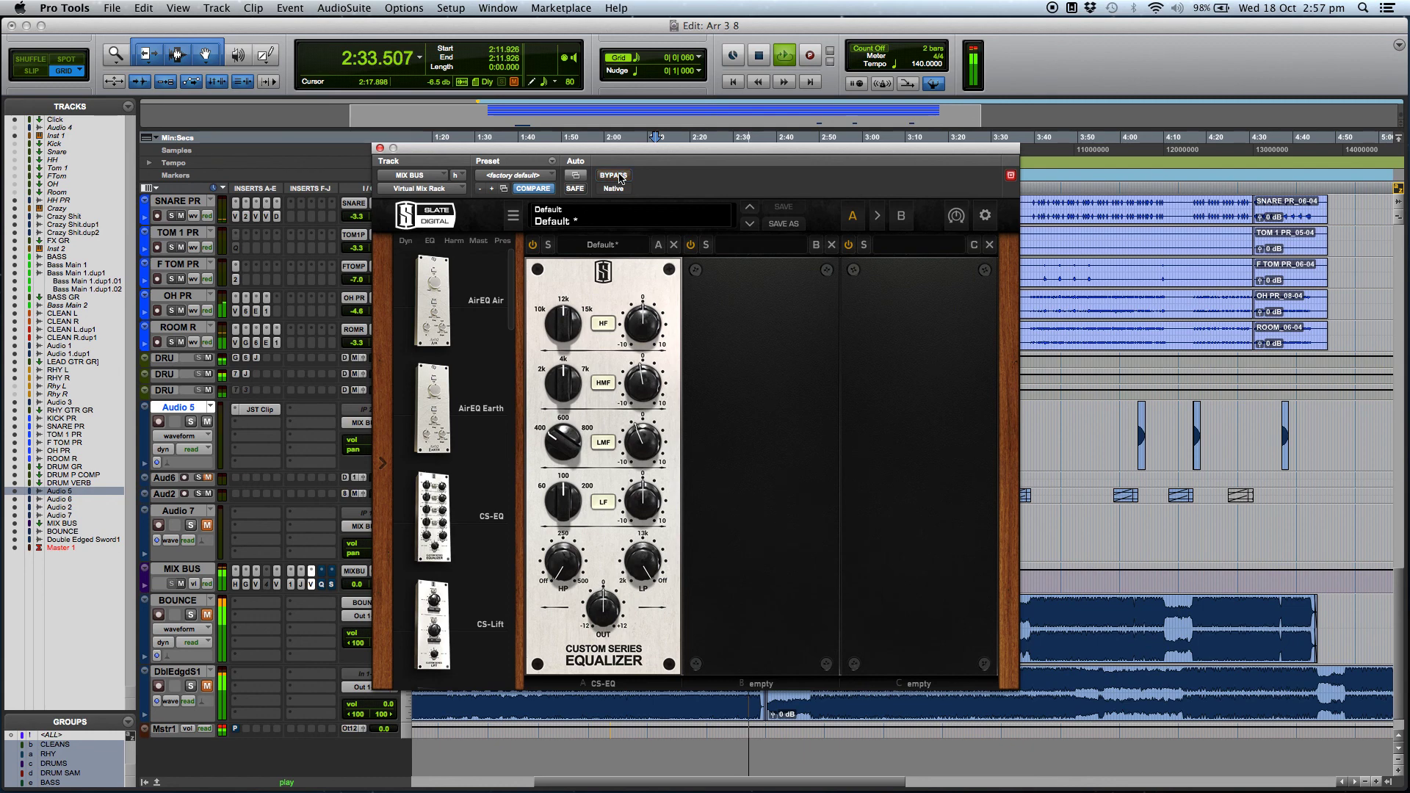
pyautogui.click(380, 147)
pyautogui.click(322, 571)
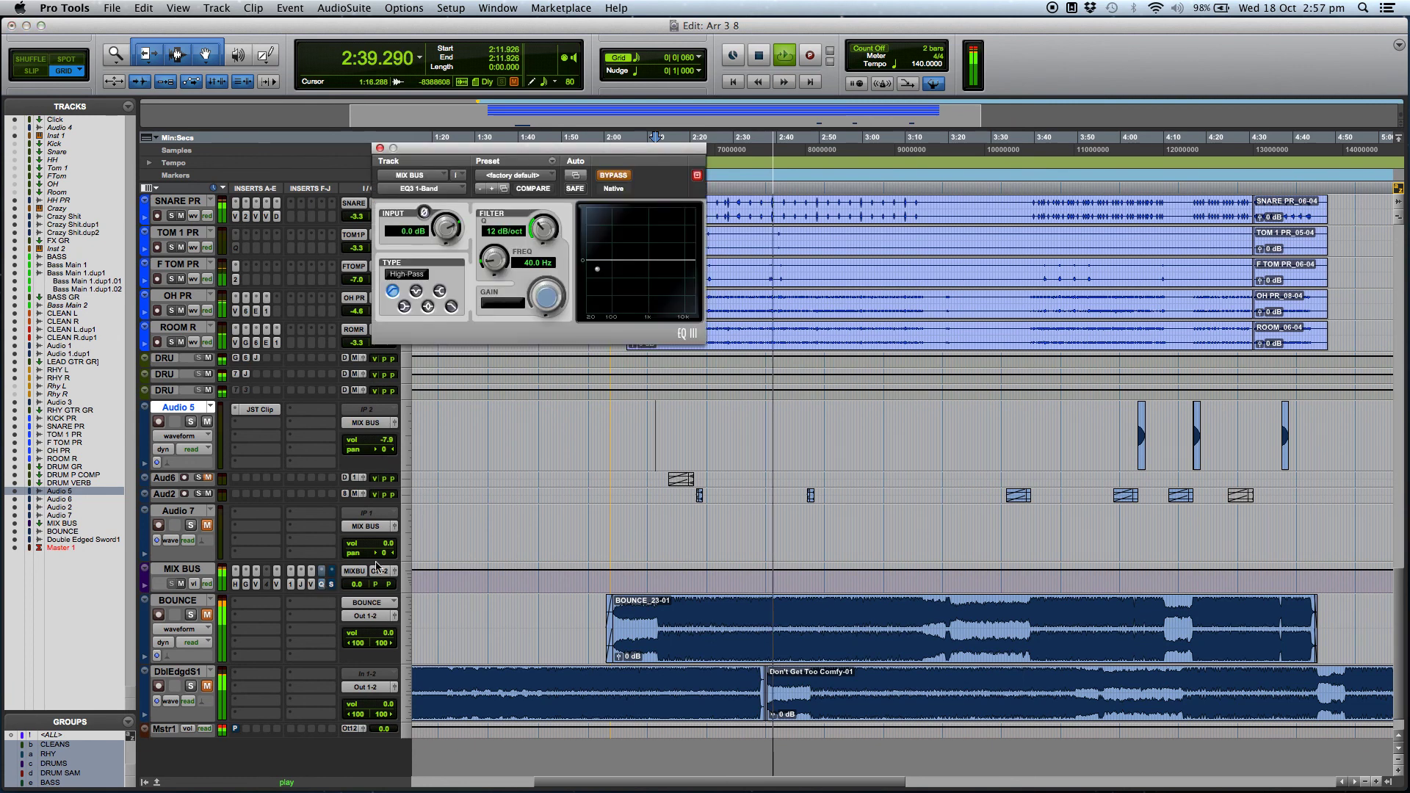
pyautogui.click(621, 176)
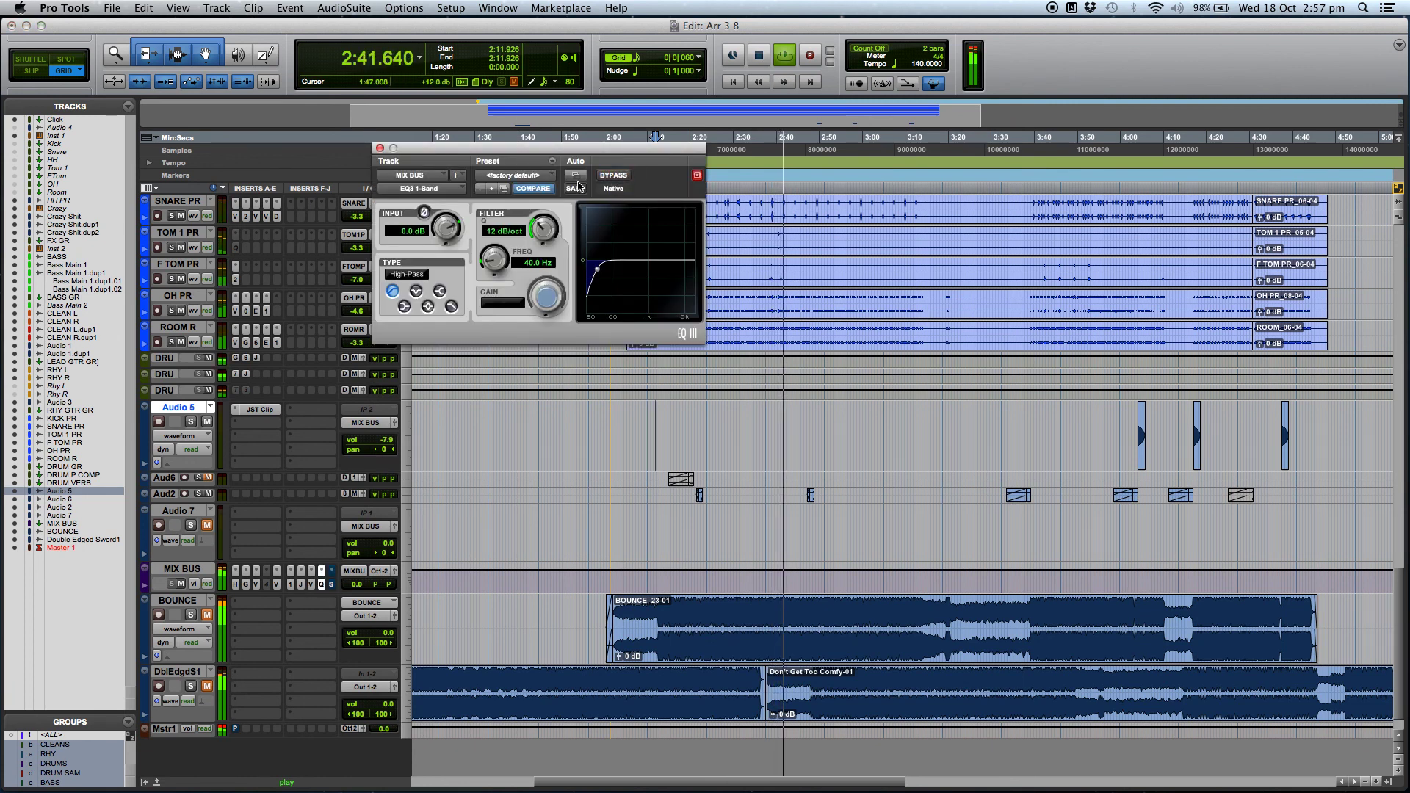
# Step: Re-enable the FG-X Virtual Mastering Console on the MIX BUS during playback, watch its level meters and close the plug-in
pyautogui.click(321, 571)
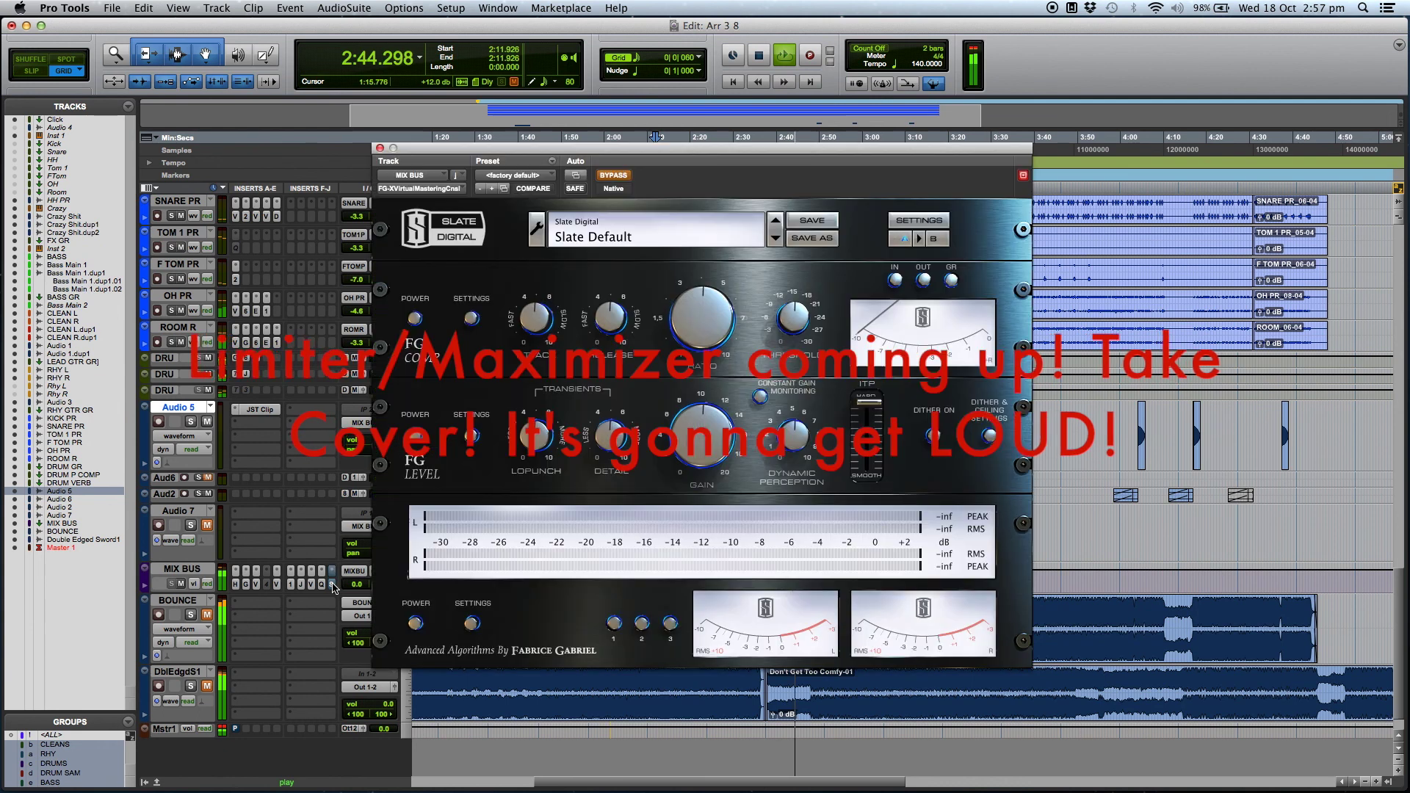
pyautogui.click(331, 571)
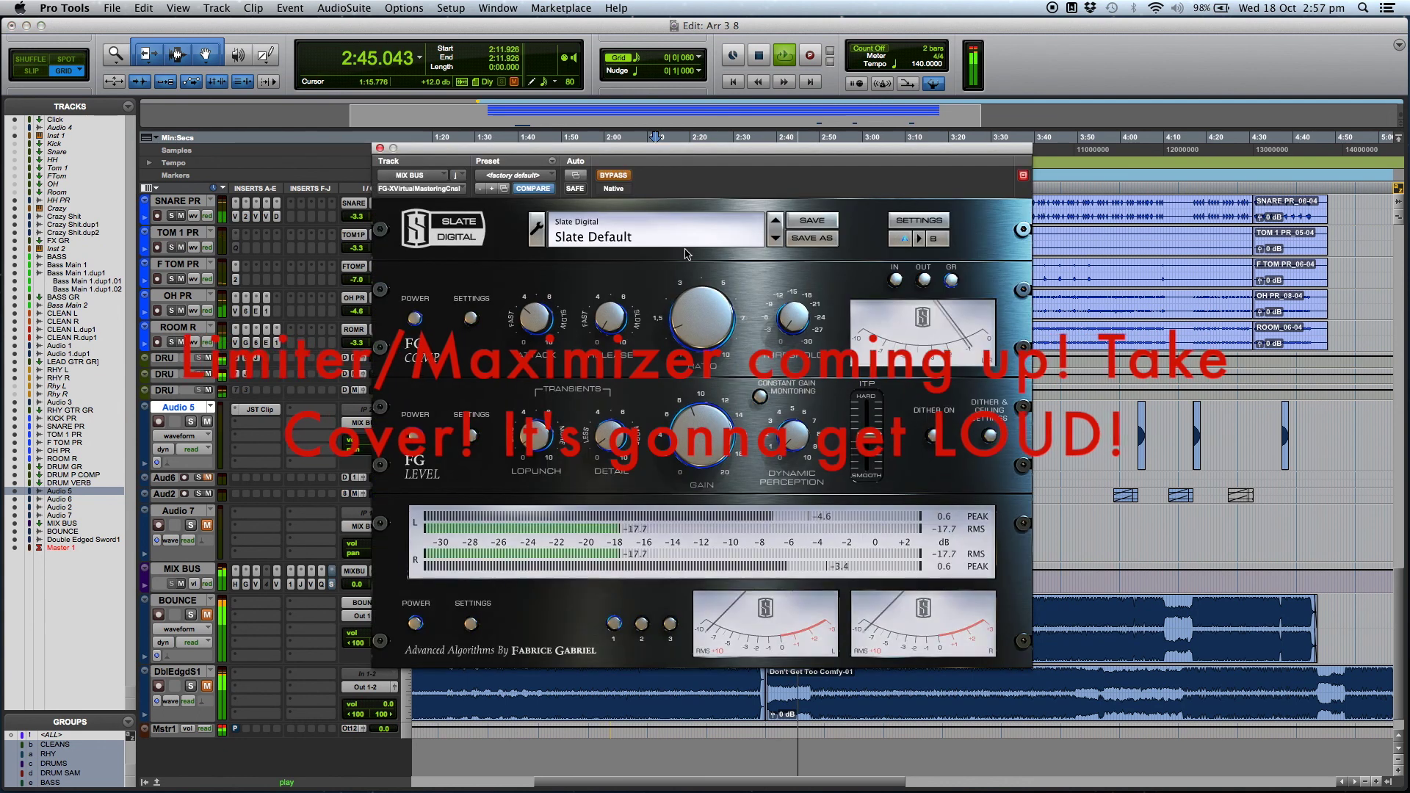
pyautogui.click(613, 176)
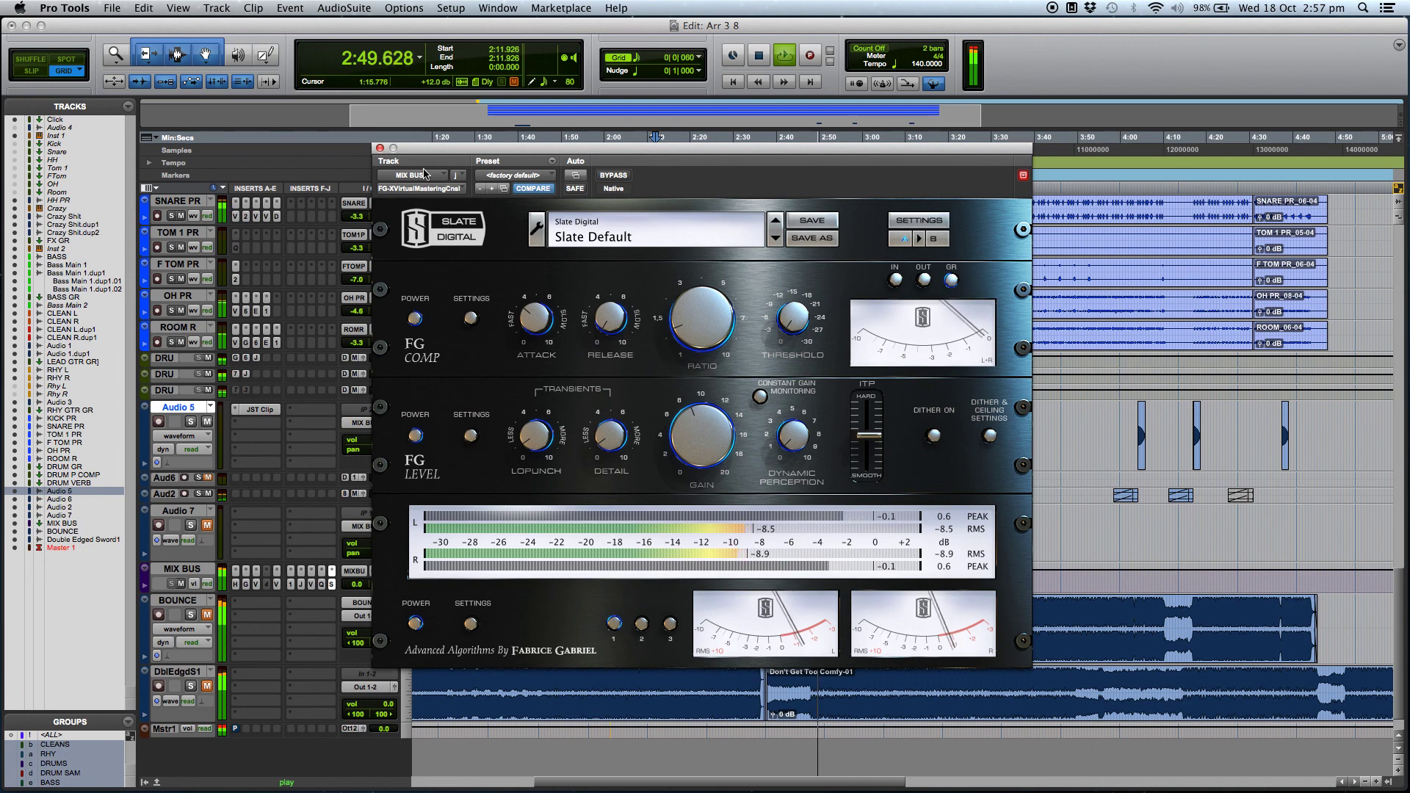
pyautogui.click(380, 148)
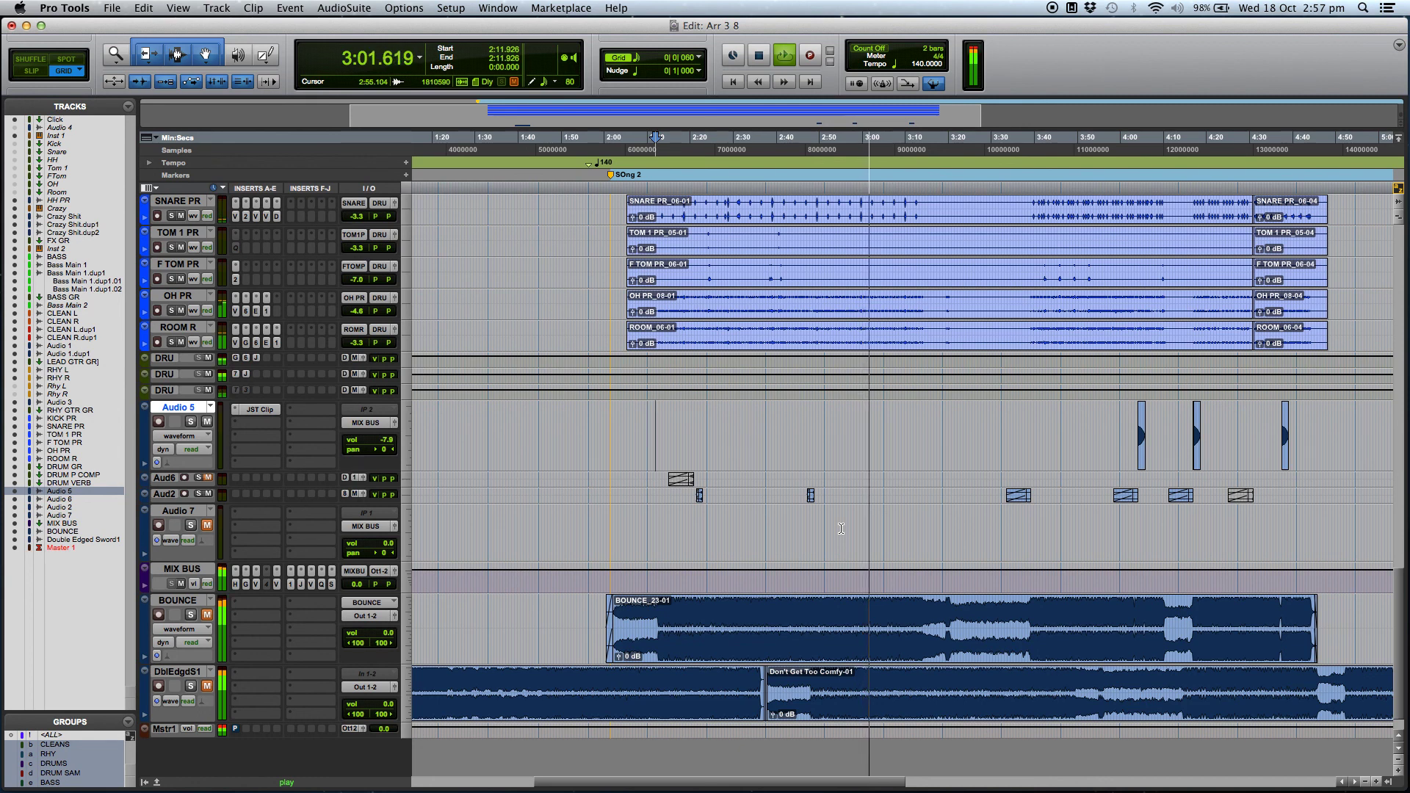
# Step: Stop playback and place the edit cursor at about 2:23.7 in the BOUNCE clip
pyautogui.press('space')
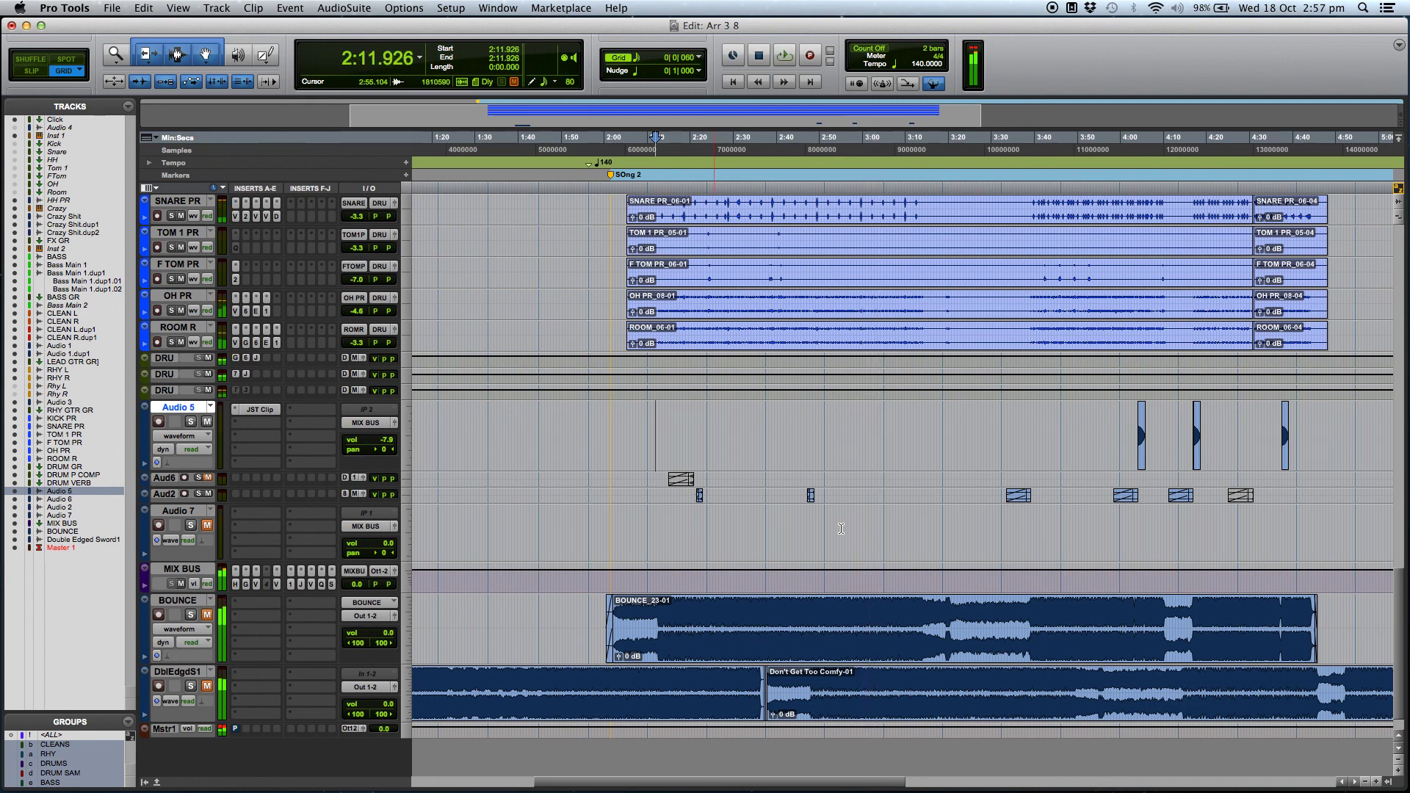
pyautogui.press('super+bracketleft')
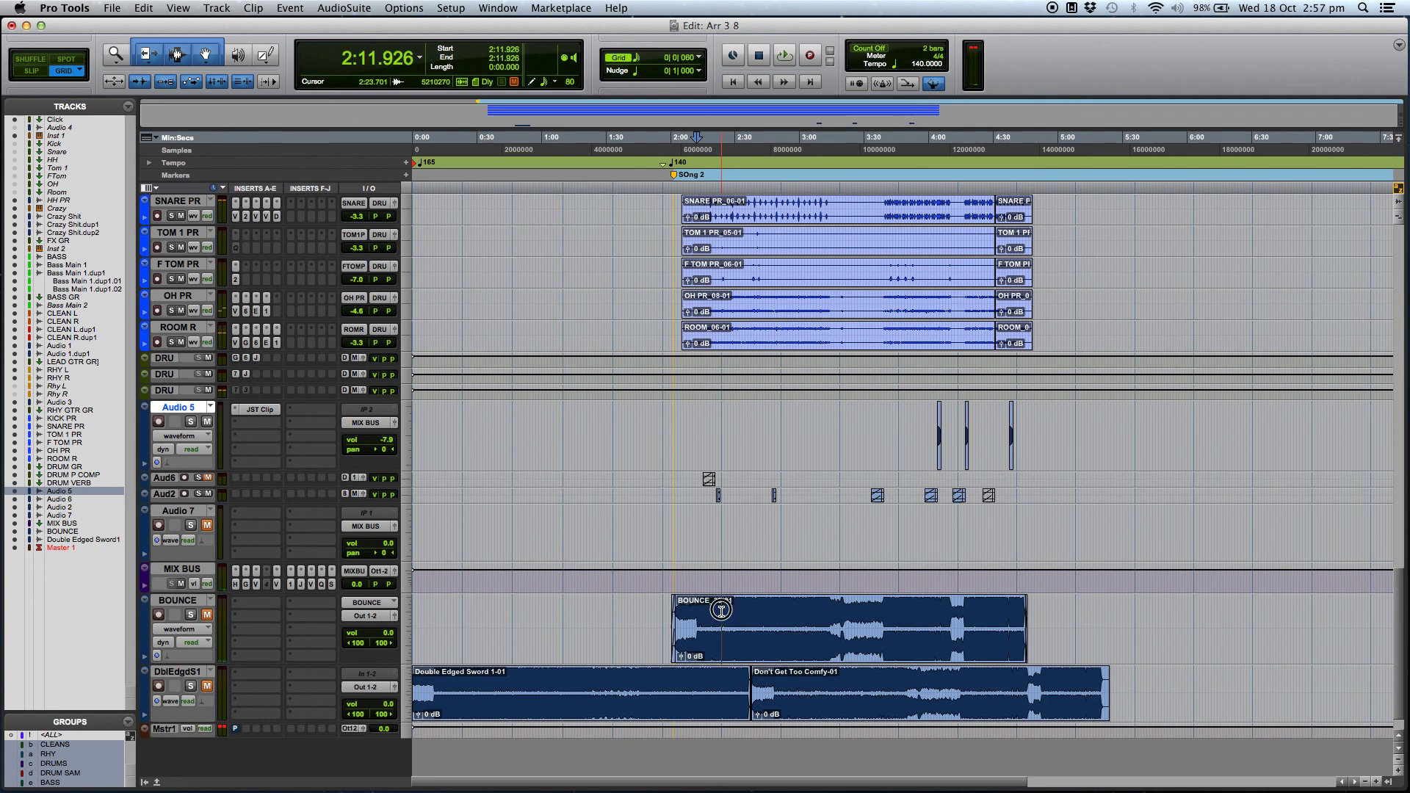
pyautogui.click(719, 612)
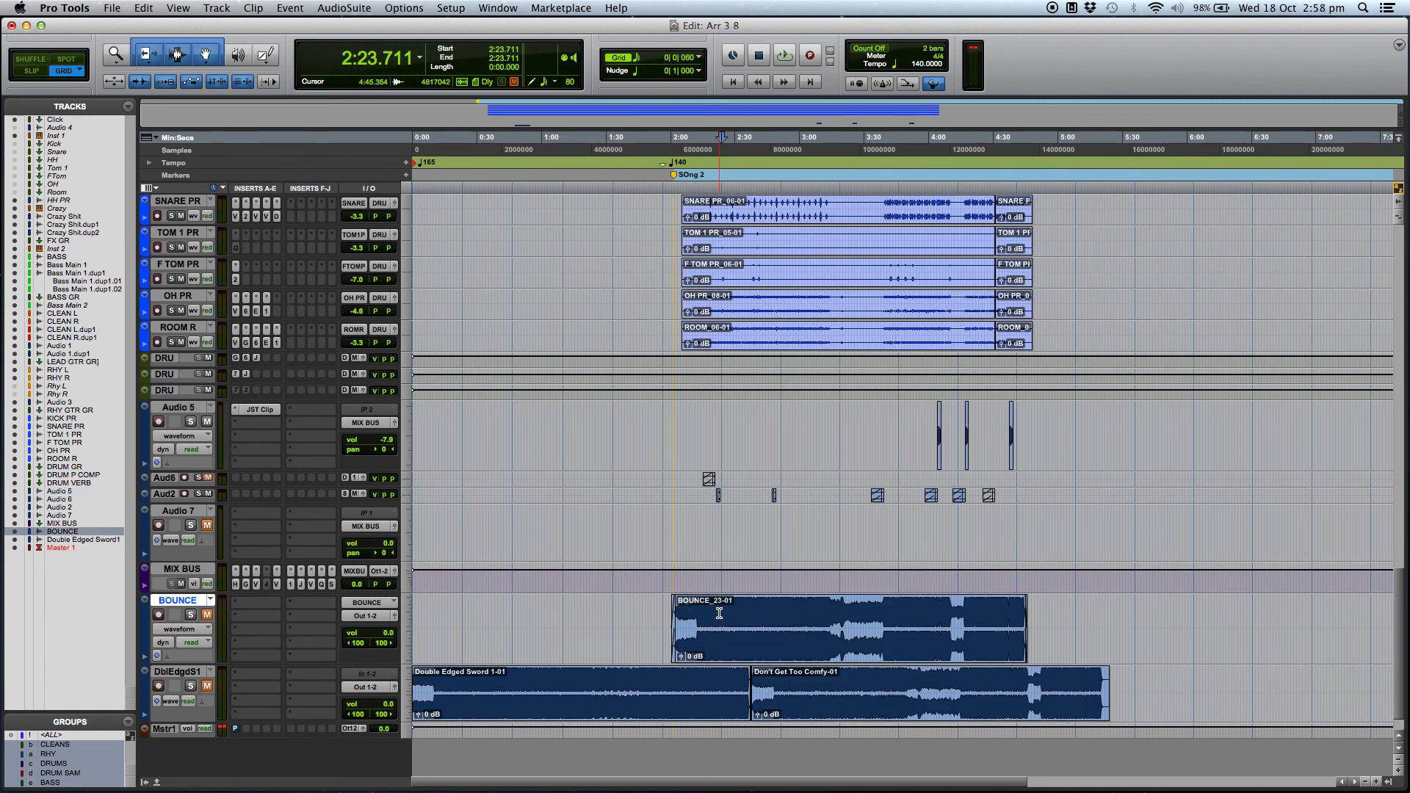